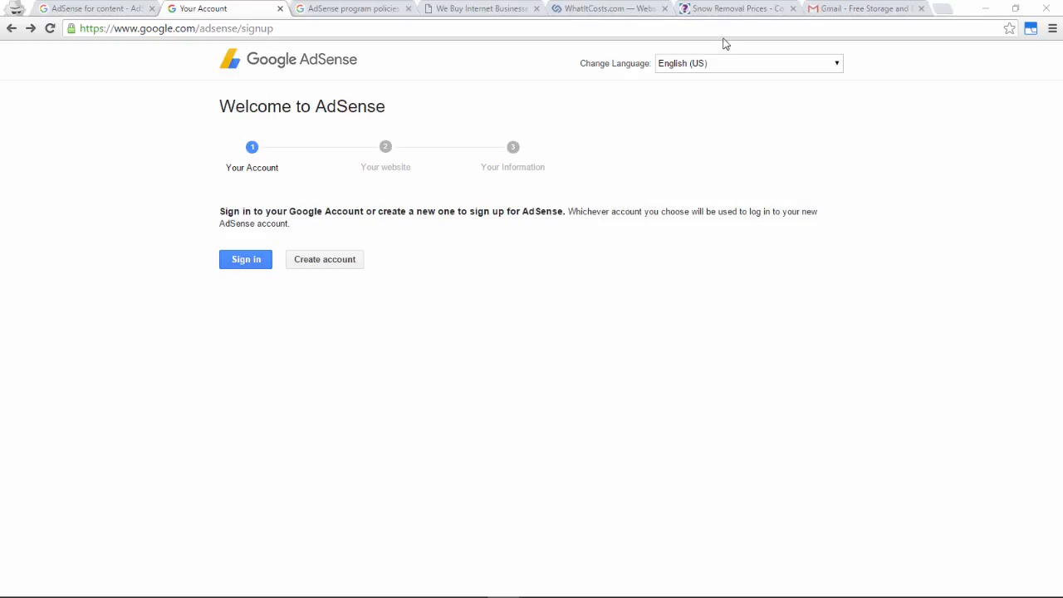
# - Open the Snow Removal Prices page on WhatItCosts and examine where ads are placed around the article
pyautogui.click(723, 11)
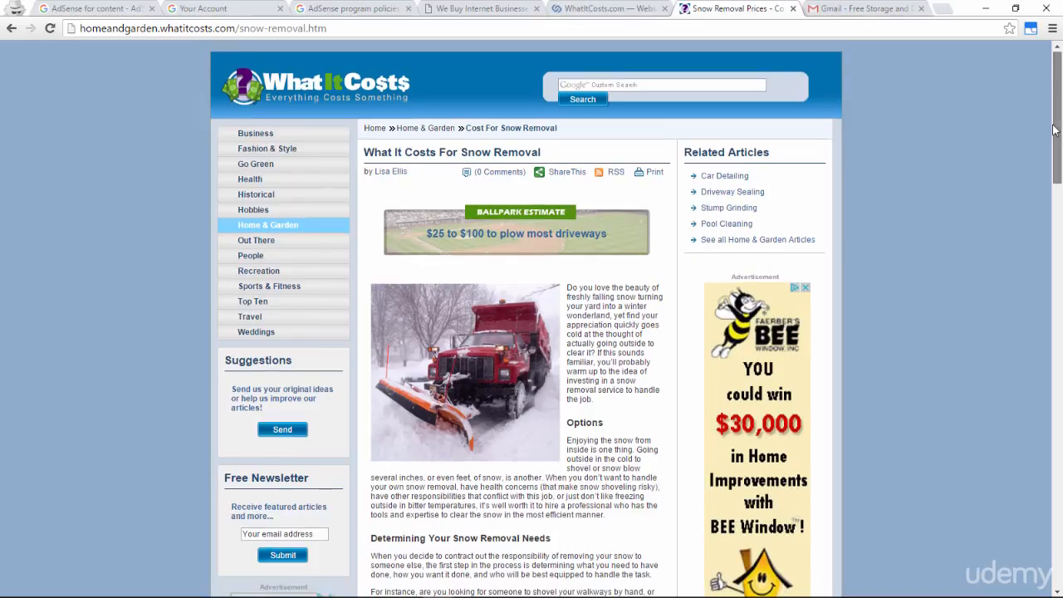
pyautogui.moveTo(1053, 129); pyautogui.dragTo(1048, 181)
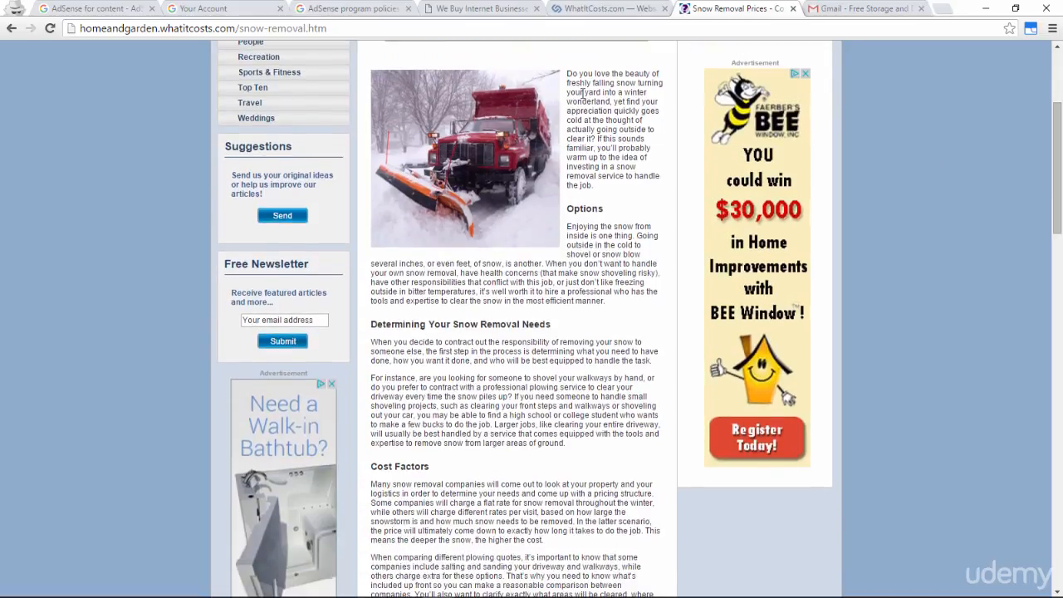
pyautogui.scroll(3, 629, 95)
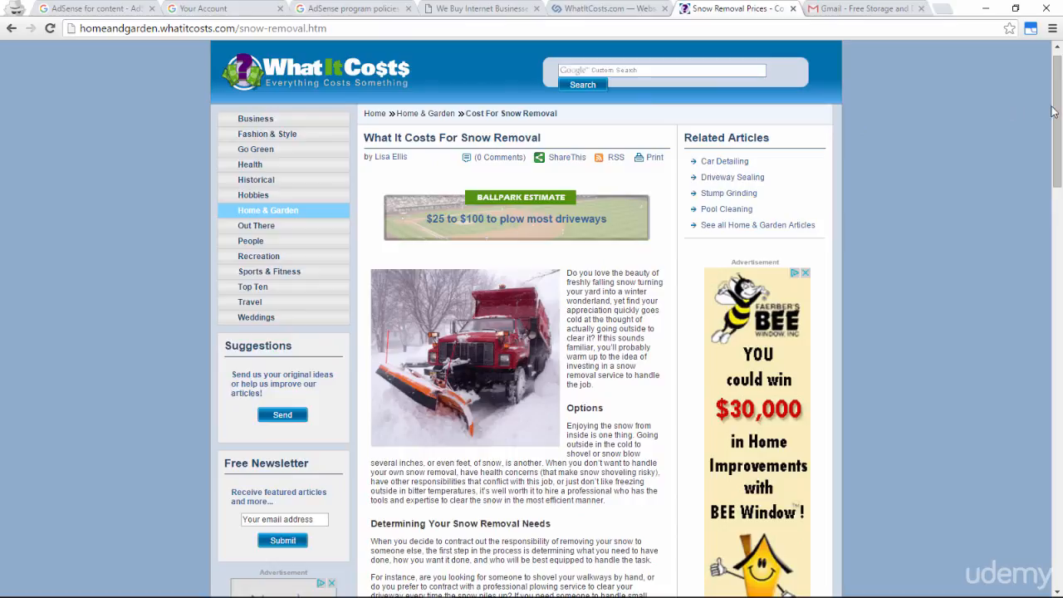
pyautogui.moveTo(1055, 119); pyautogui.dragTo(1049, 162)
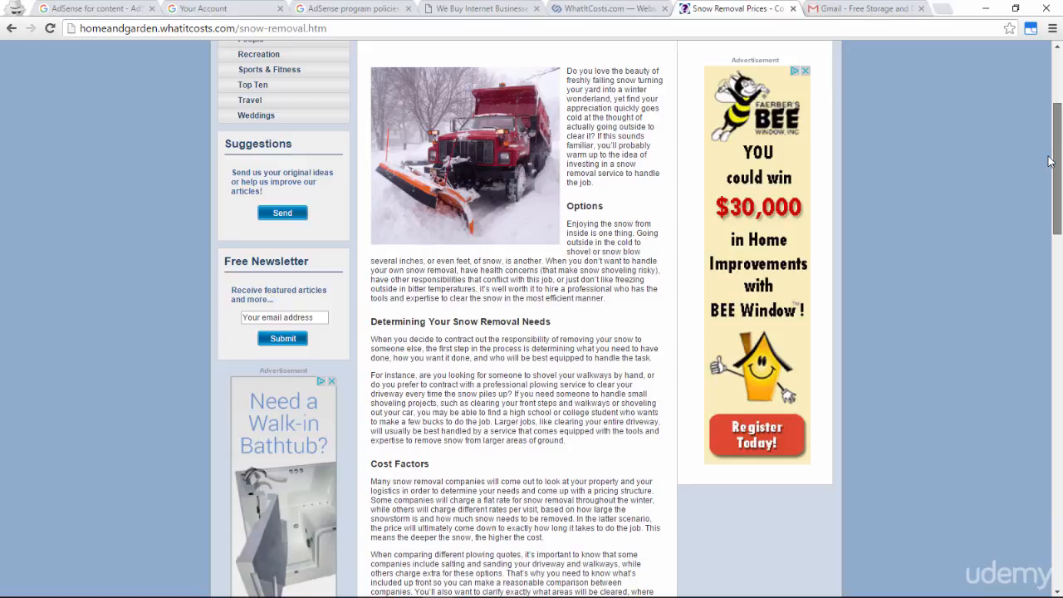
pyautogui.moveTo(1049, 161); pyautogui.dragTo(1044, 135)
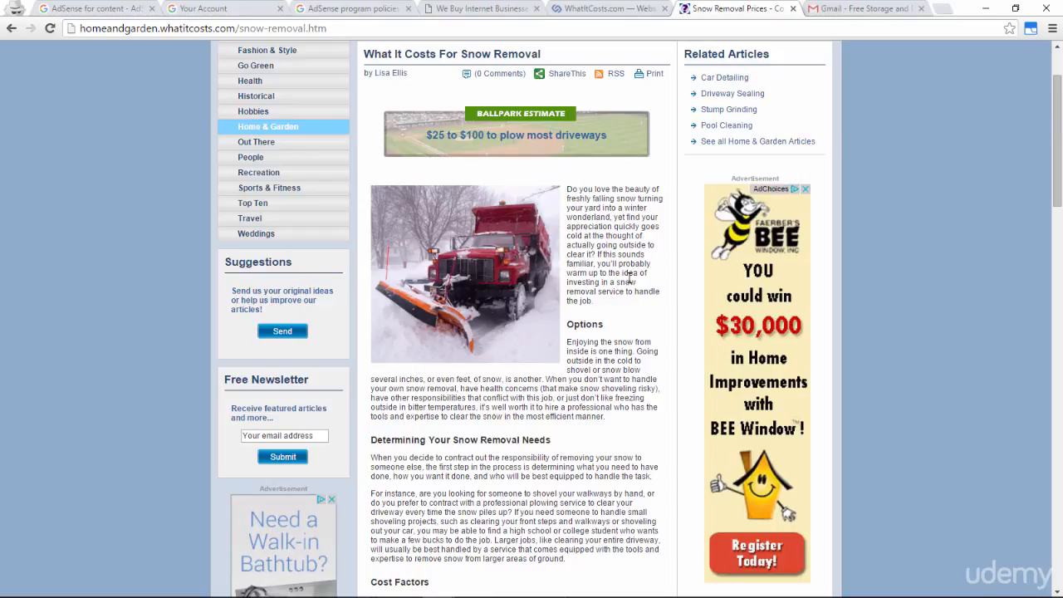
# - Highlight the snow removal article's text from the introduction through Cost Factors to review its content, and clear the selection
pyautogui.moveTo(609, 304); pyautogui.dragTo(568, 188)
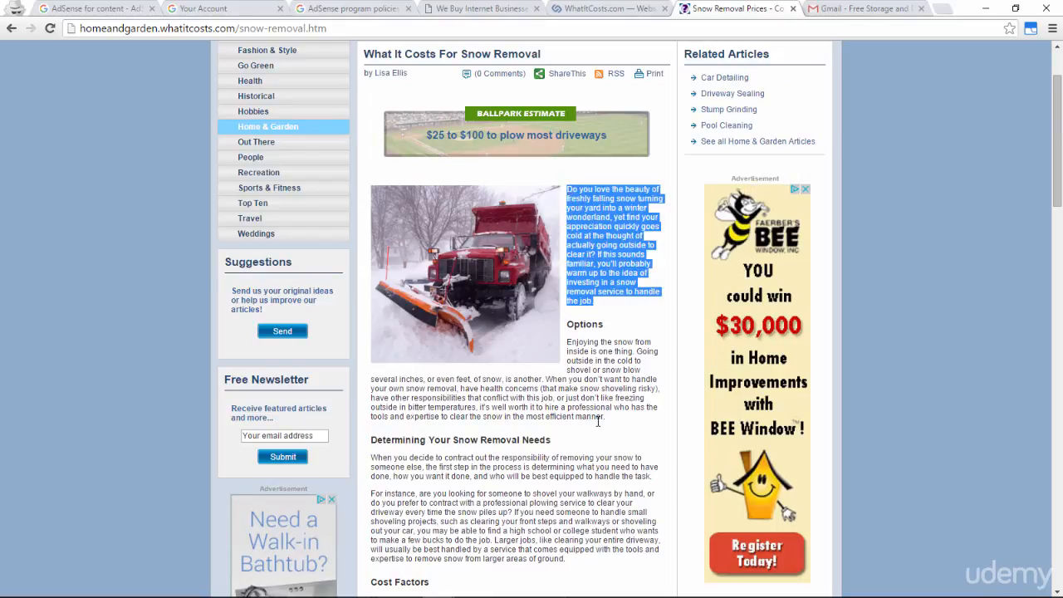
pyautogui.moveTo(607, 420); pyautogui.dragTo(568, 189)
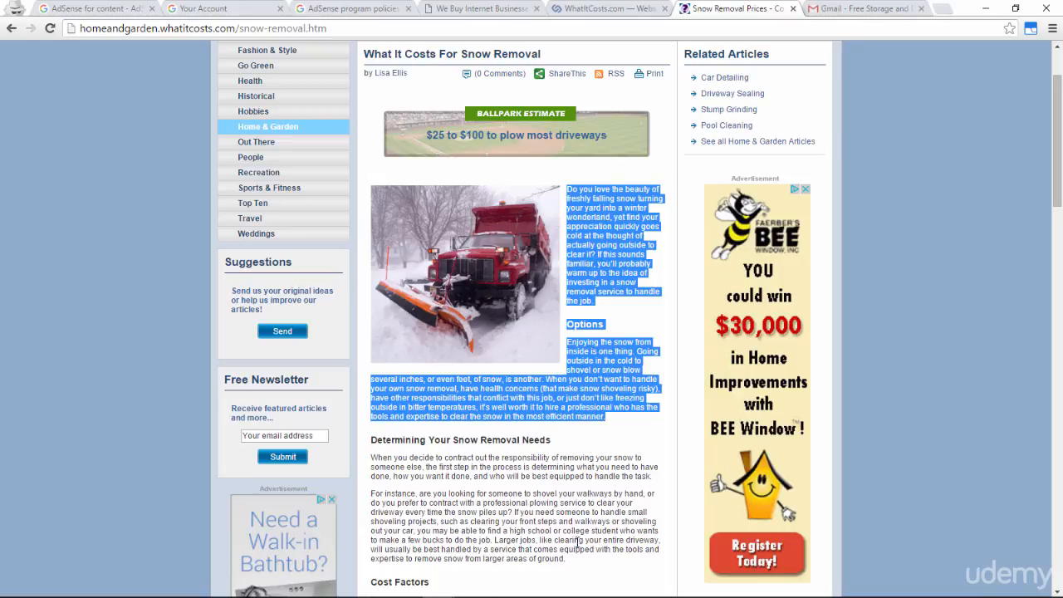
pyautogui.scroll(-1, 573, 550)
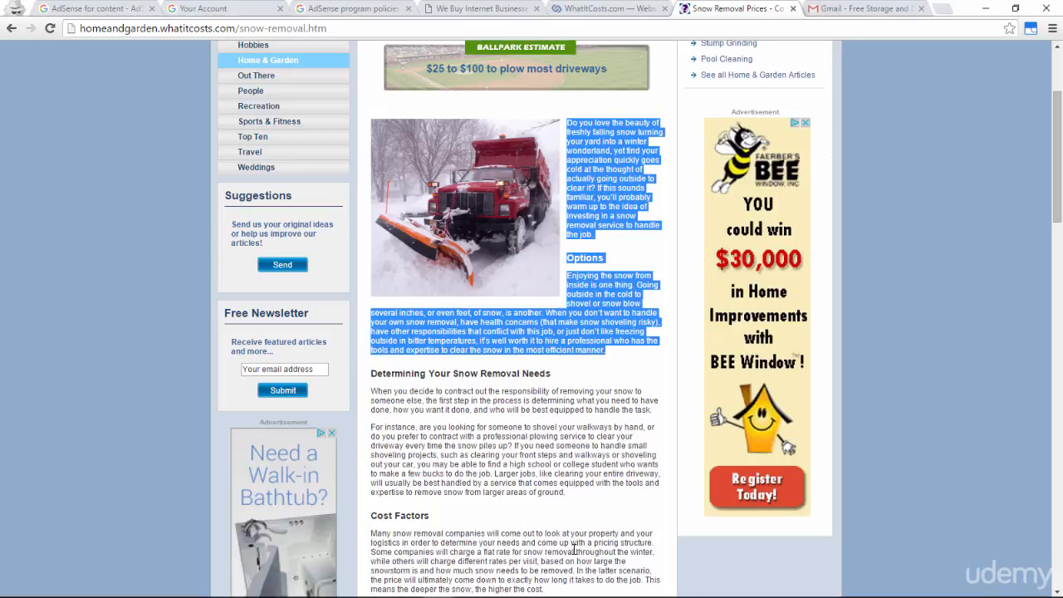
pyautogui.click(571, 491)
pyautogui.moveTo(572, 446); pyautogui.dragTo(568, 123)
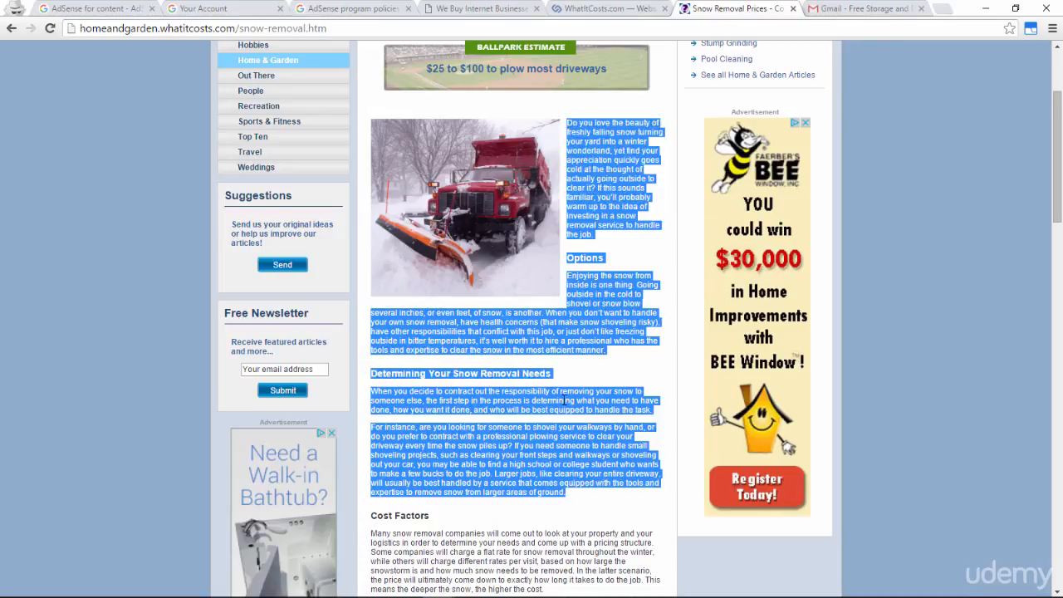
pyautogui.scroll(-1, 573, 503)
pyautogui.scroll(-1, 570, 503)
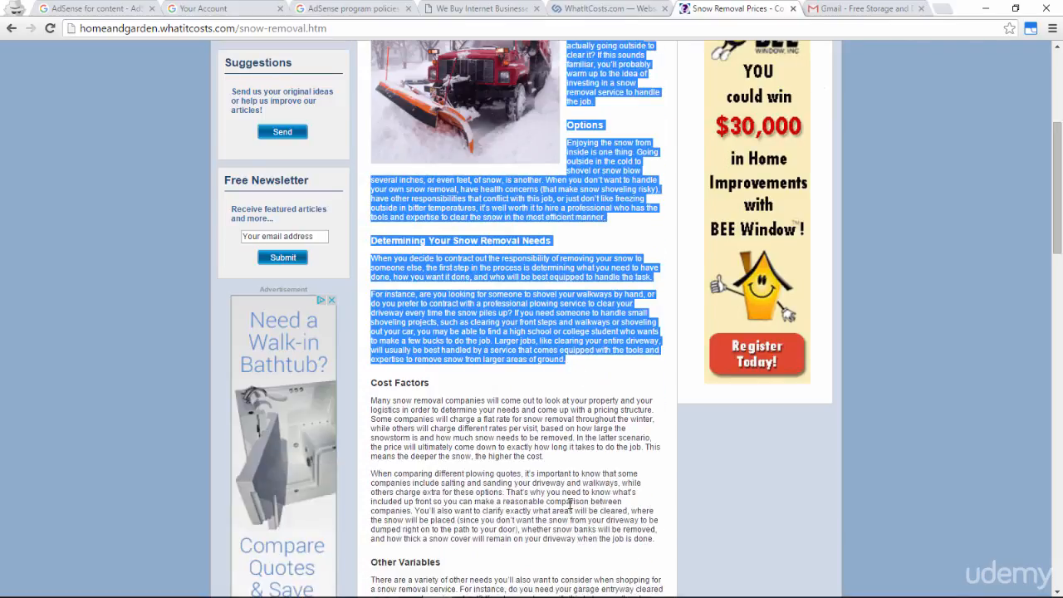
pyautogui.moveTo(658, 540); pyautogui.dragTo(569, 128)
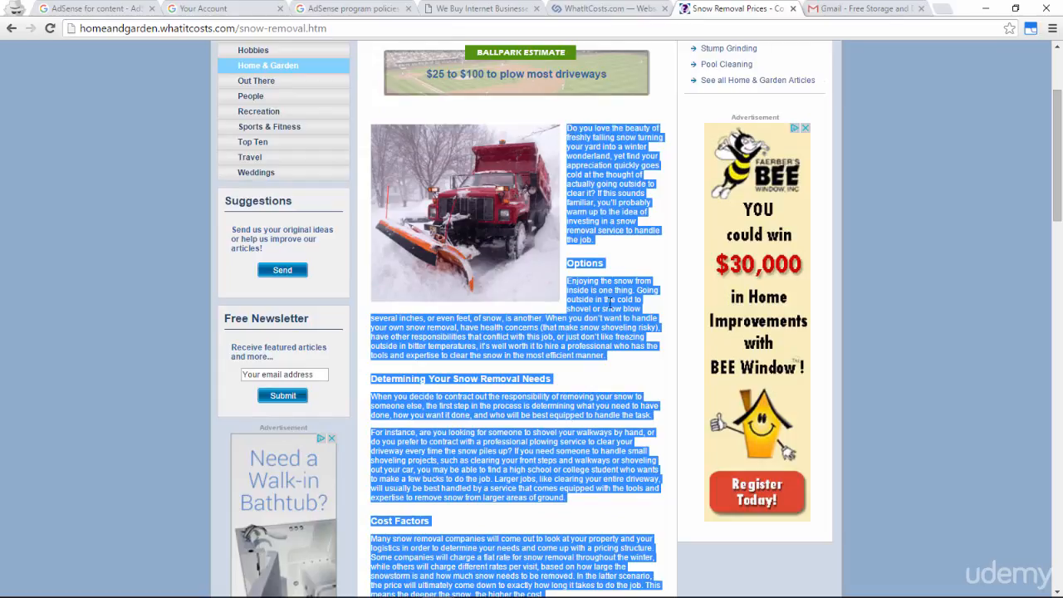
pyautogui.scroll(-3, 604, 322)
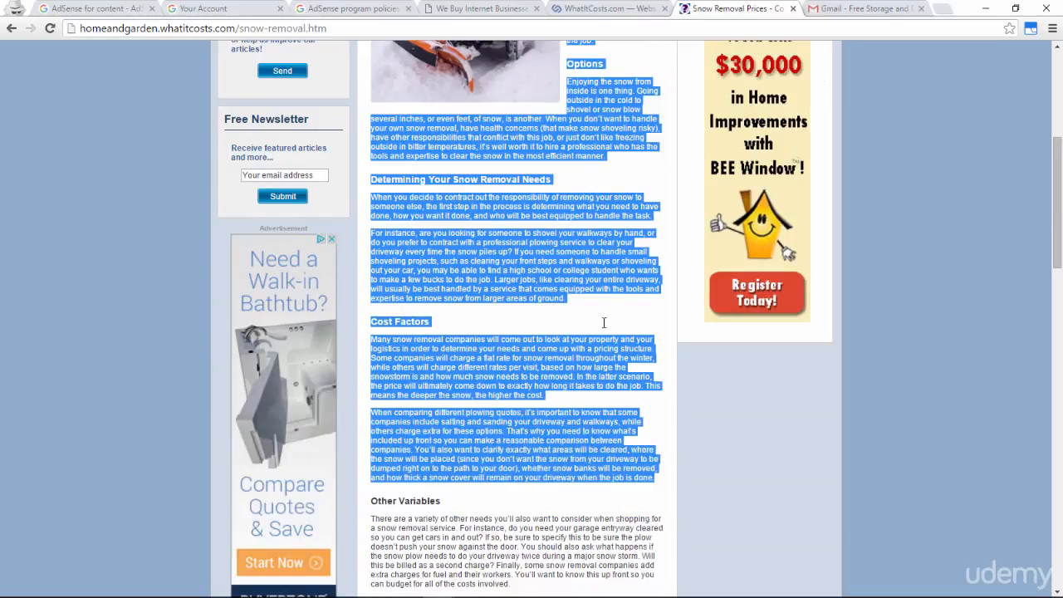
pyautogui.scroll(2, 604, 322)
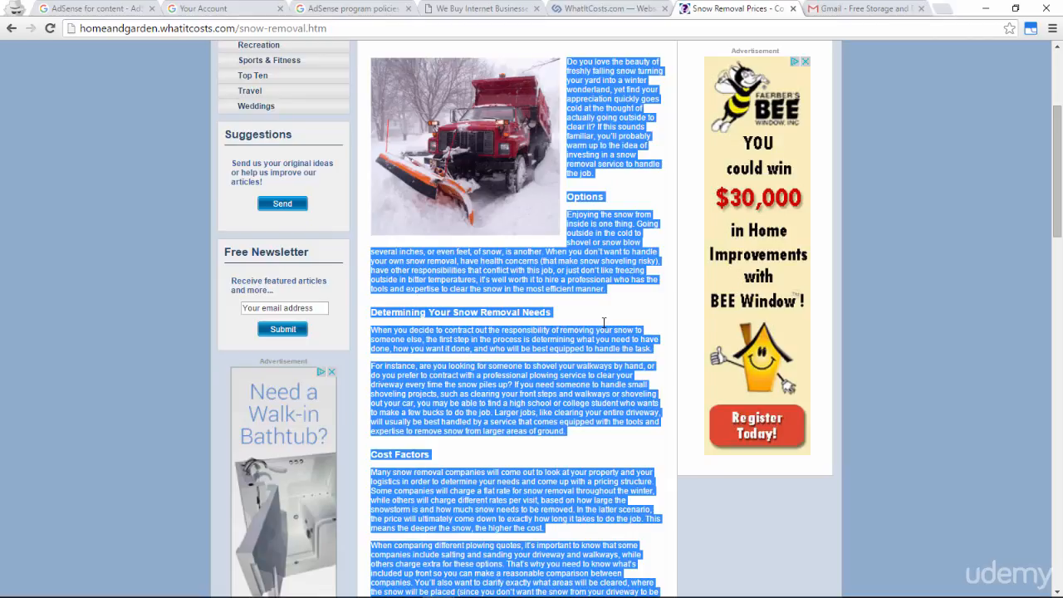
pyautogui.scroll(1, 604, 322)
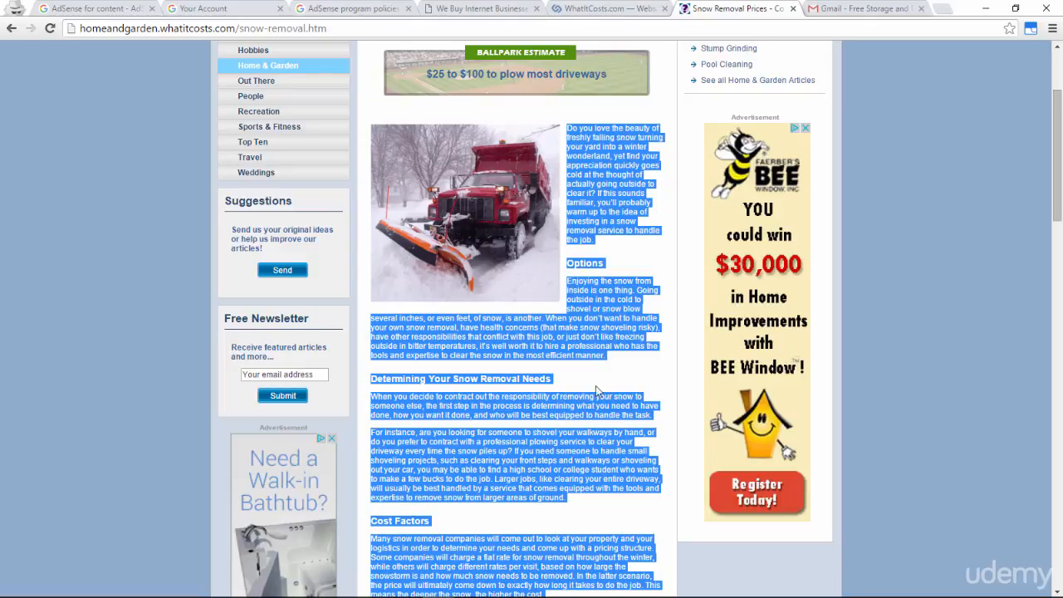
pyautogui.scroll(1, 635, 276)
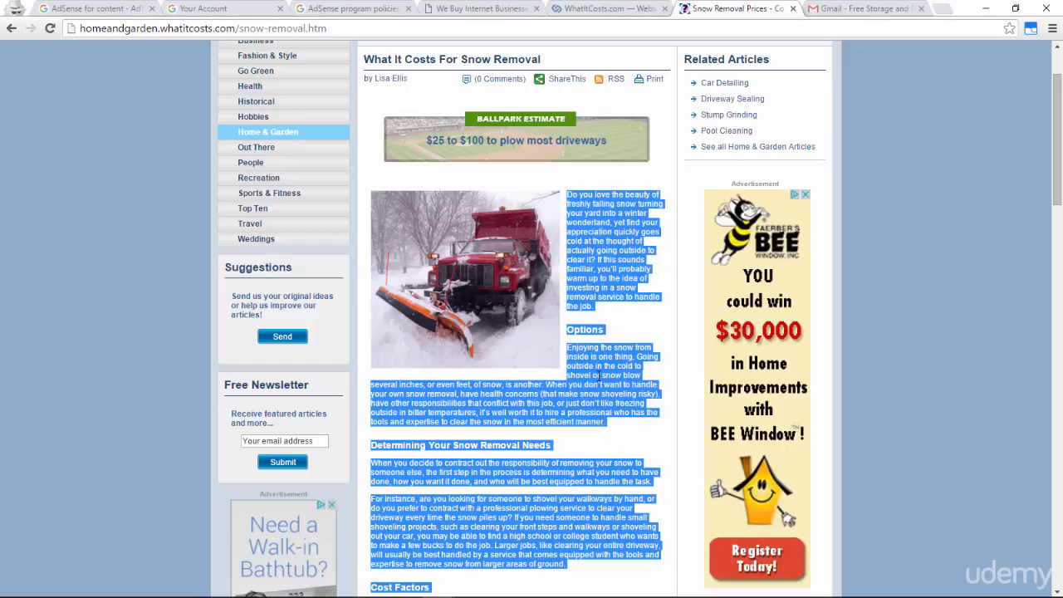
pyautogui.click(628, 328)
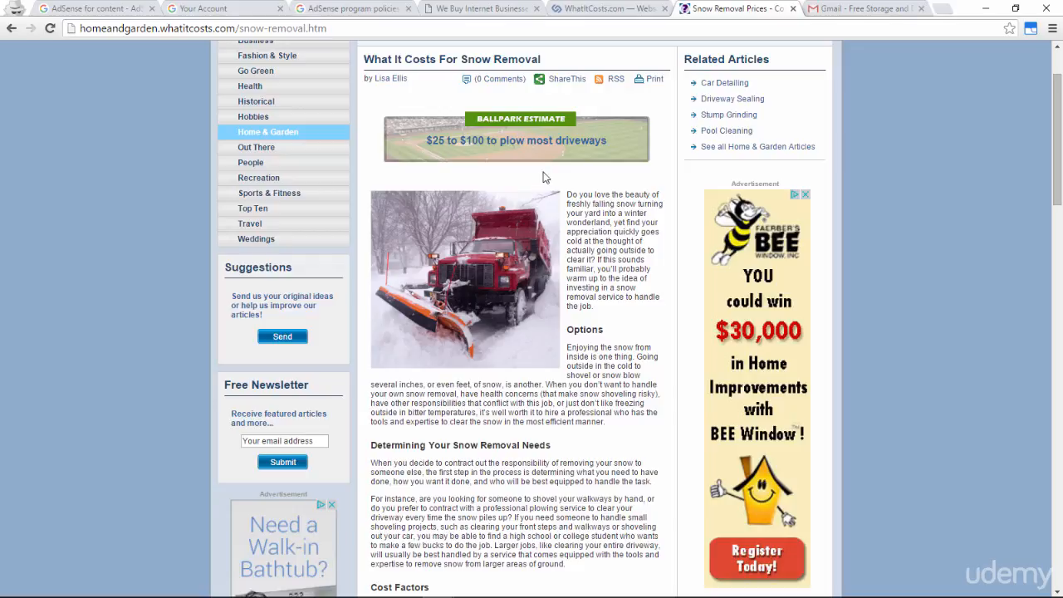
# - Return to the AdSense signup page and sign in to the Google account by pasting the account password
pyautogui.click(222, 13)
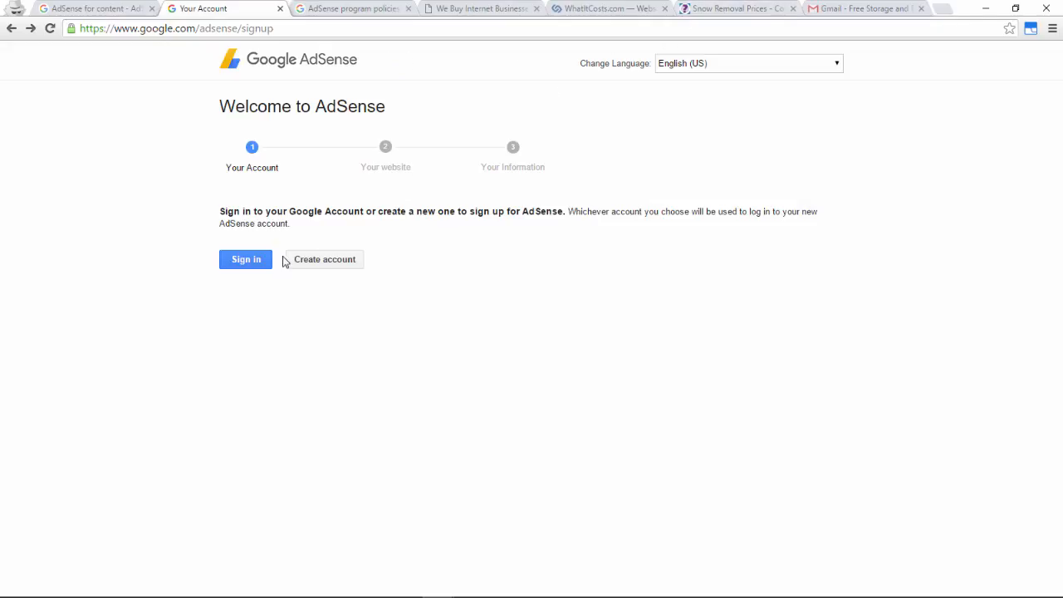
pyautogui.click(251, 263)
pyautogui.click(251, 264)
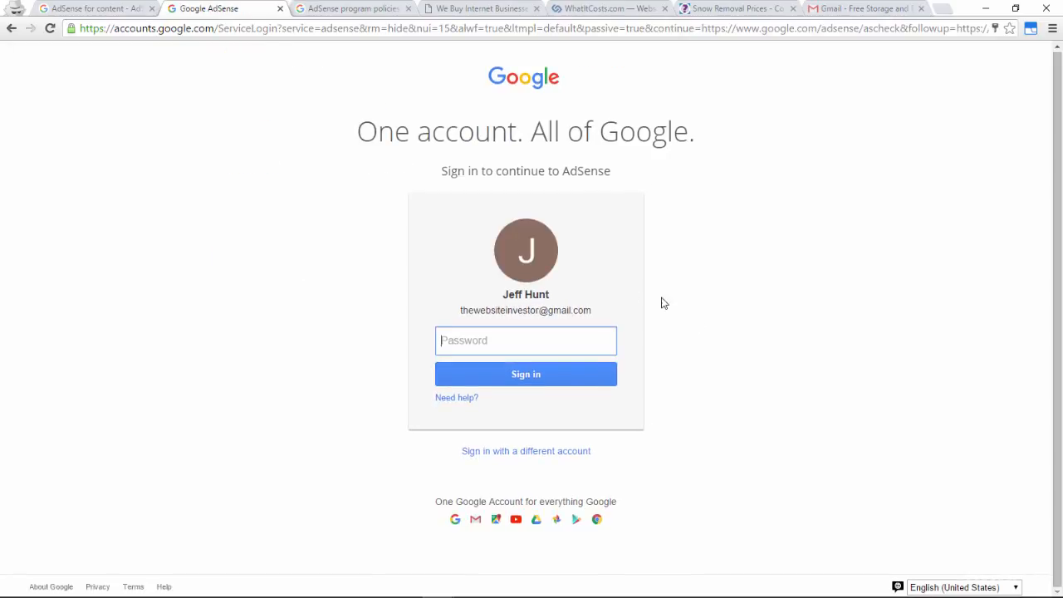
pyautogui.rightClick(470, 343)
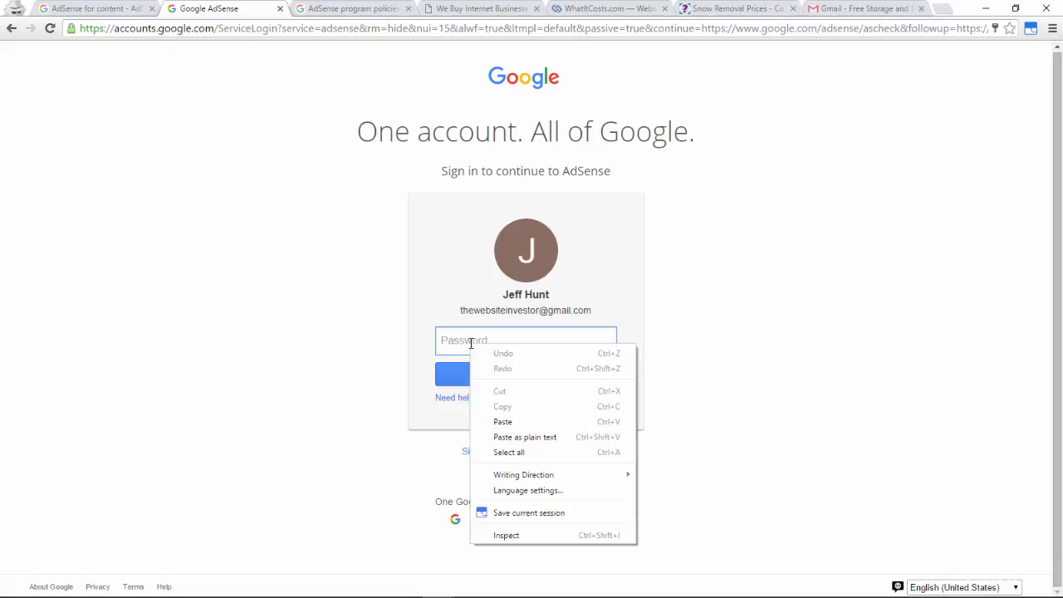
pyautogui.click(503, 423)
pyautogui.click(517, 378)
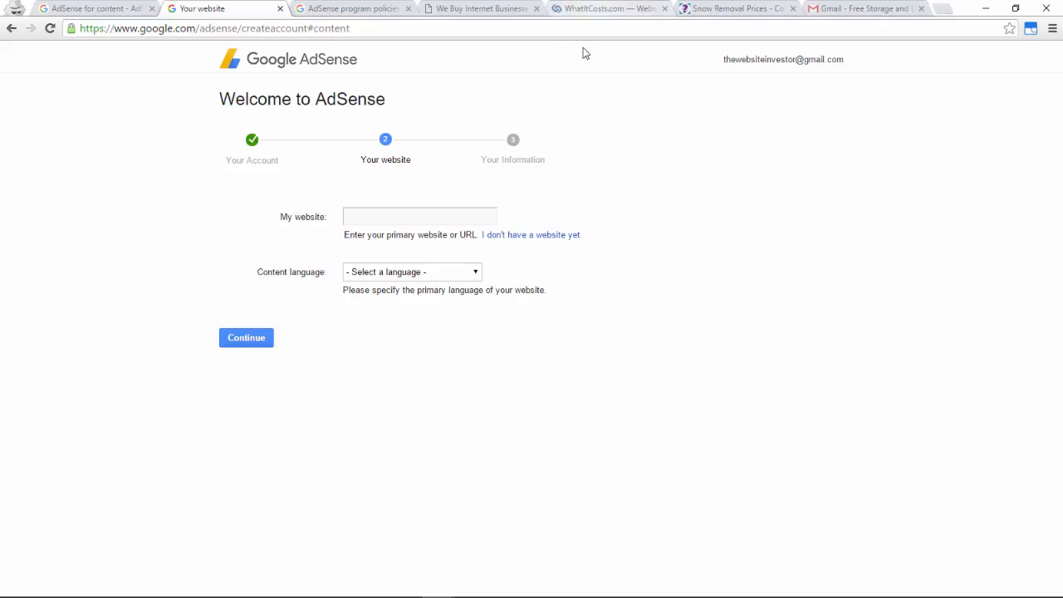
# - Enter whatitcosts.com as the website in the AdSense signup form and choose English as the content language
pyautogui.click(411, 214)
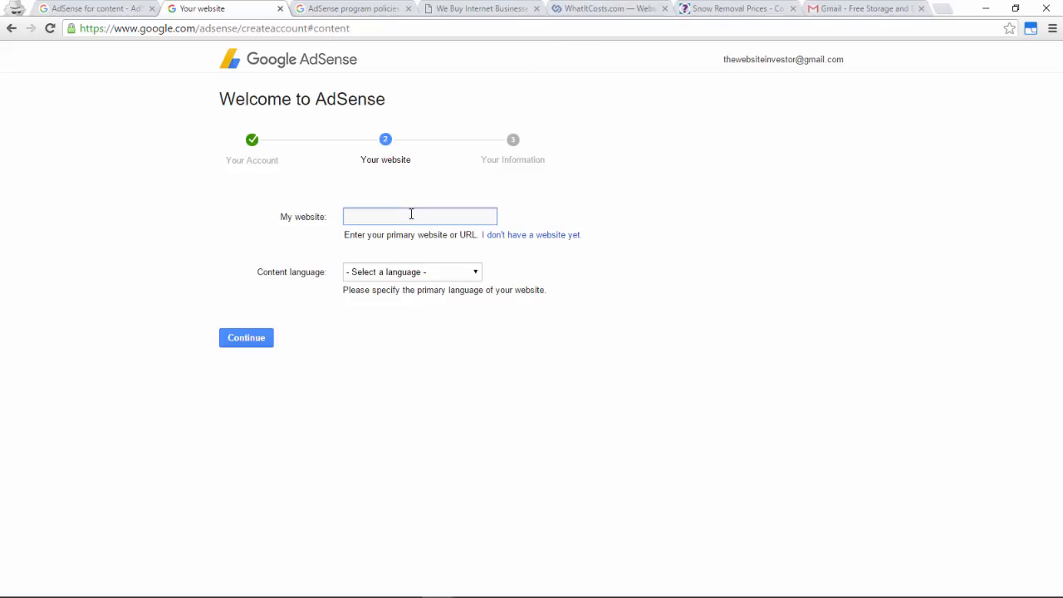
pyautogui.write('whatitcosts.com')
pyautogui.click(476, 275)
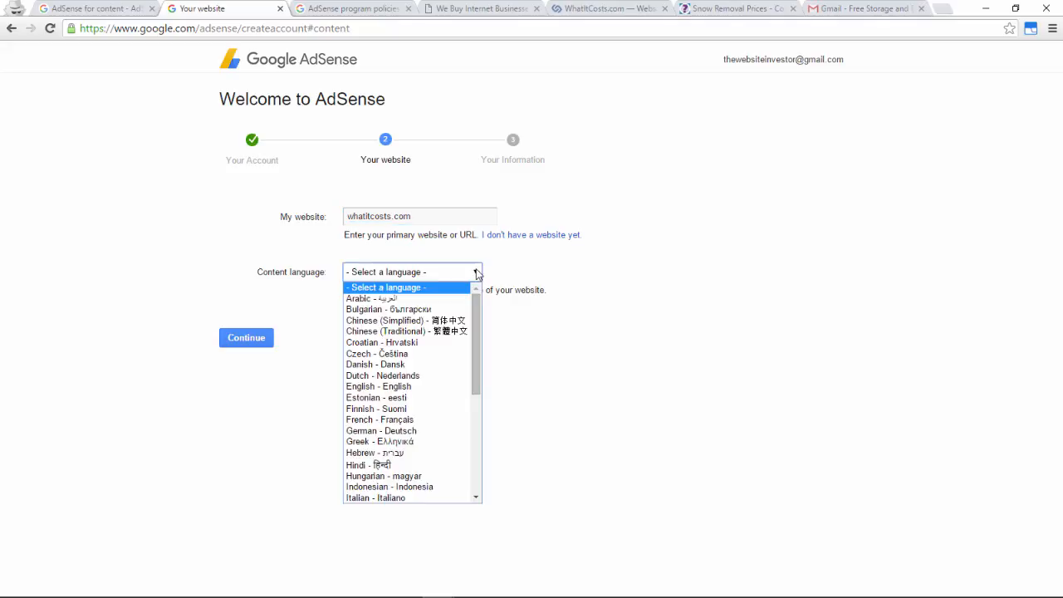
pyautogui.click(409, 387)
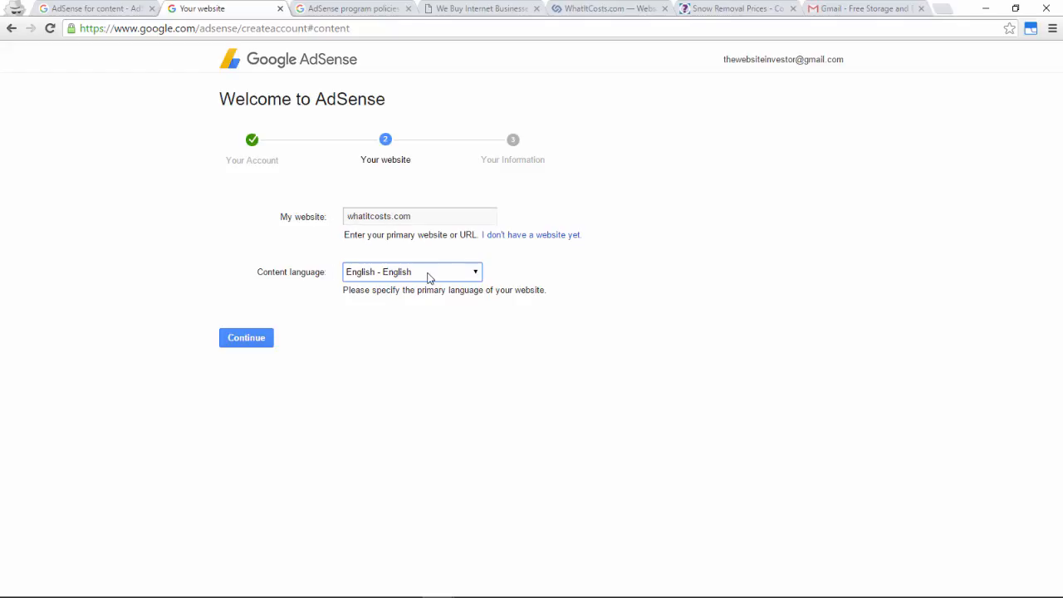
pyautogui.click(254, 340)
pyautogui.moveTo(474, 128); pyautogui.dragTo(485, 169)
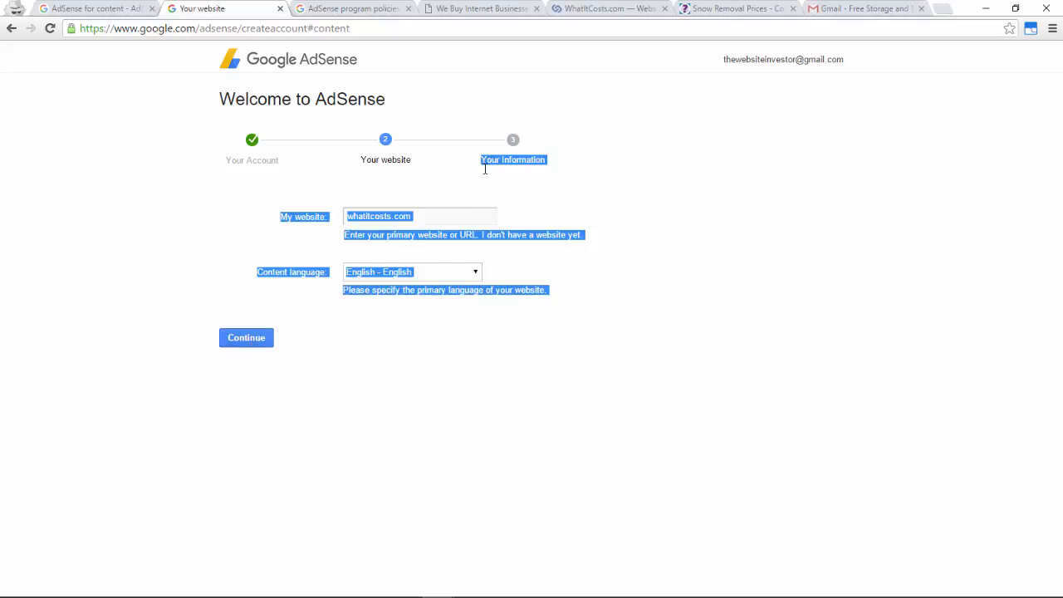
pyautogui.click(532, 171)
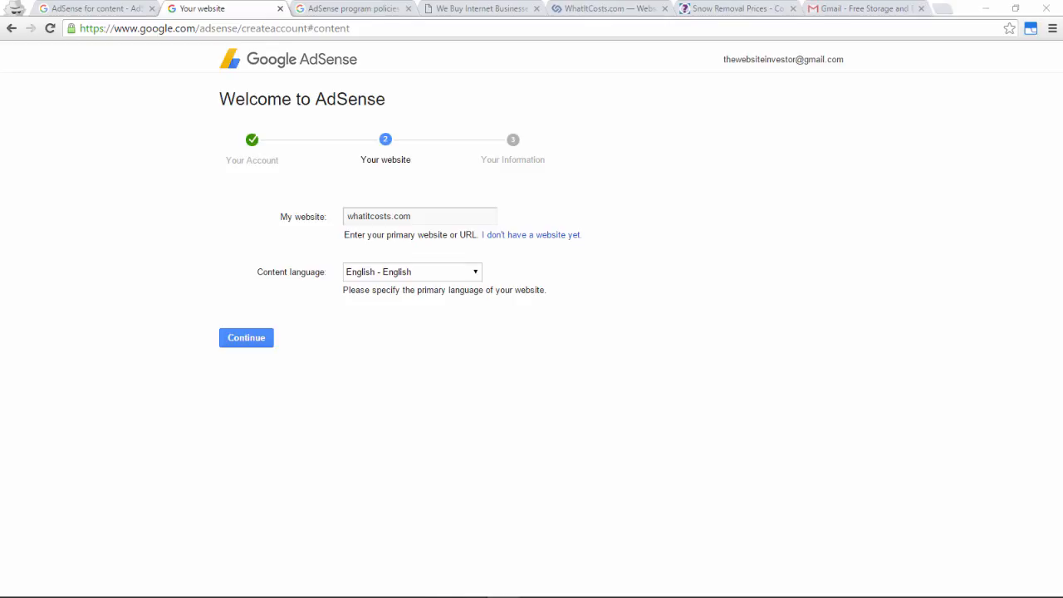
pyautogui.moveTo(1062, 75); pyautogui.dragTo(5, 22)
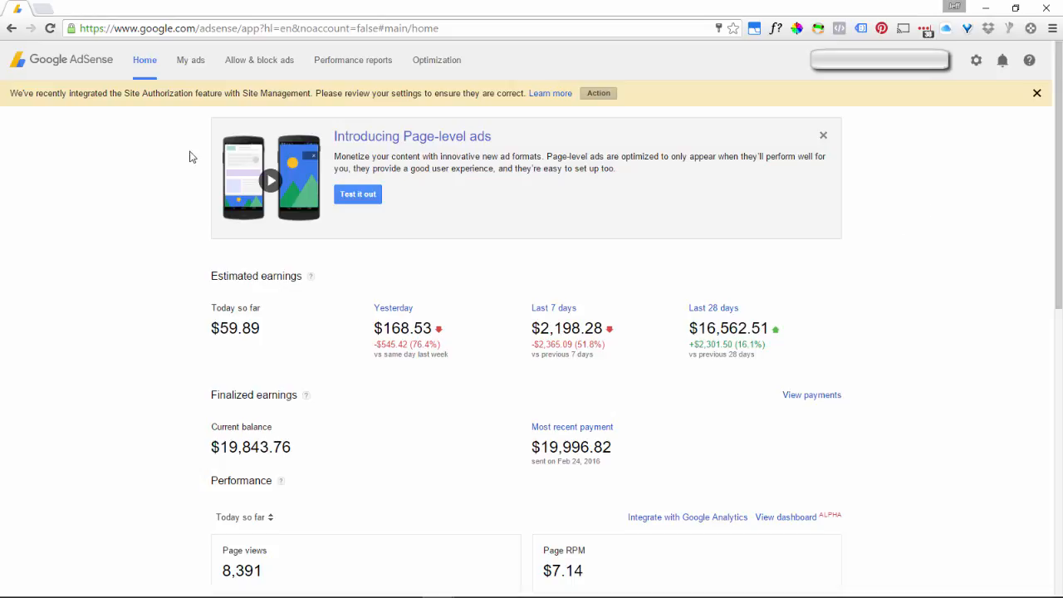
# - Create a new ad unit named Cost Top Big Box with the Responsive size, and save it to get its code
pyautogui.click(190, 70)
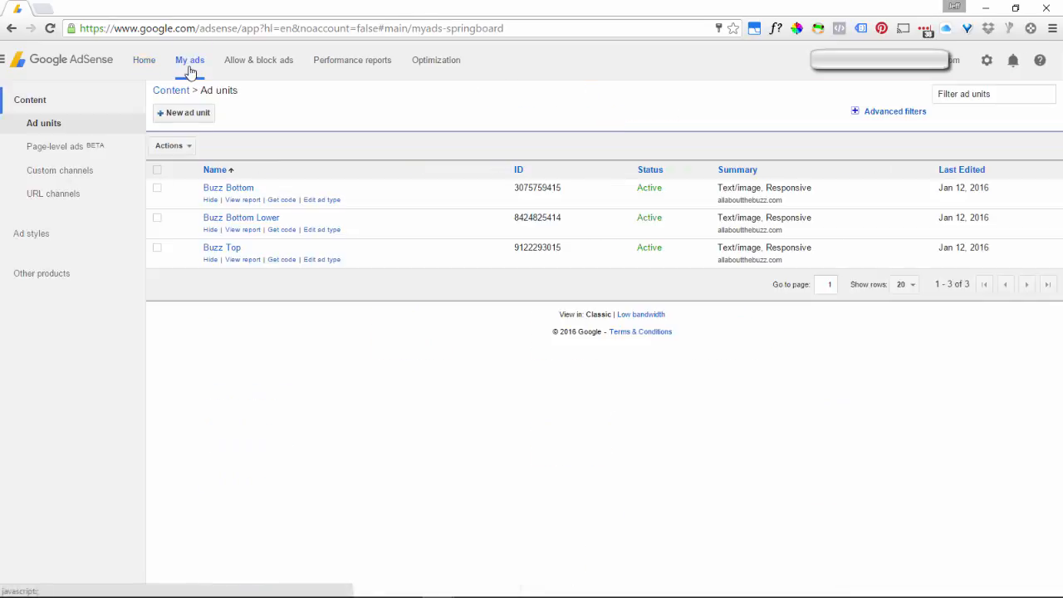
pyautogui.click(184, 117)
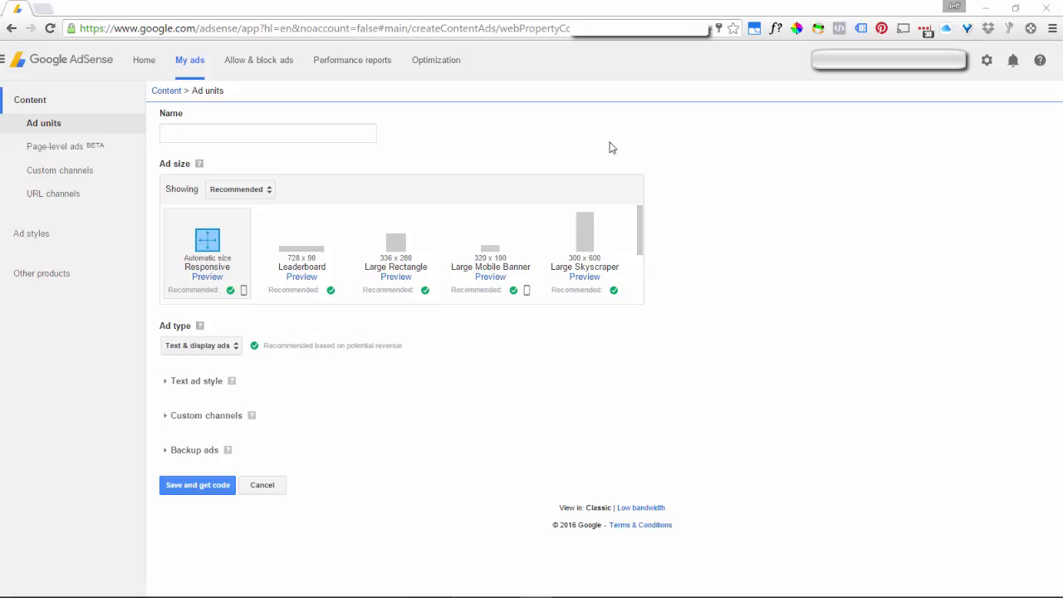
pyautogui.click(231, 133)
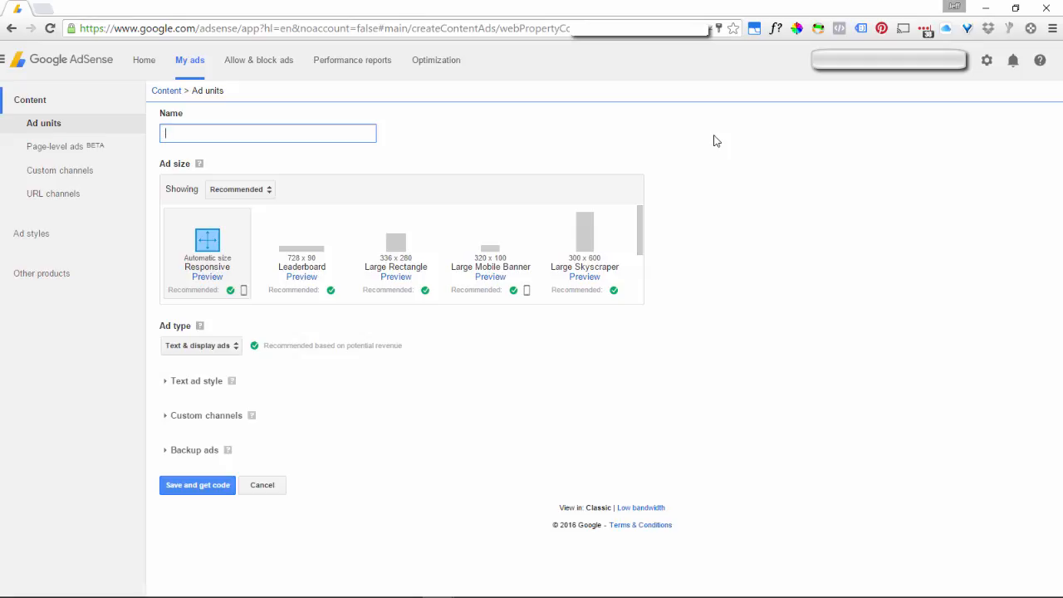
pyautogui.write('Cost Top')
pyautogui.write('Big Box')
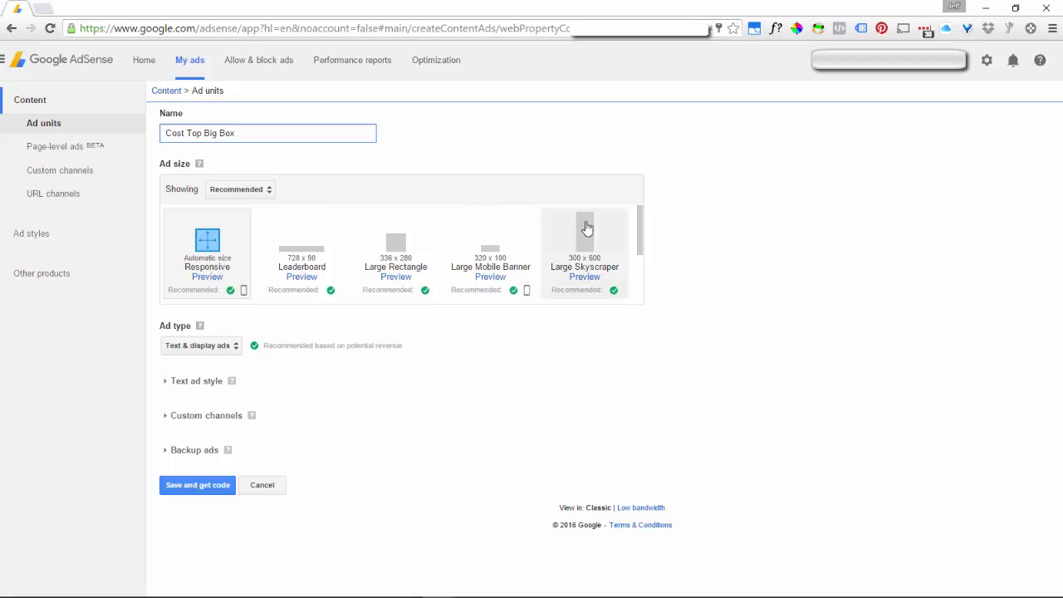
pyautogui.moveTo(635, 229)
pyautogui.mouseDown()
pyautogui.moveTo(635, 291)
pyautogui.moveTo(632, 216)
pyautogui.mouseUp()
pyautogui.click(202, 487)
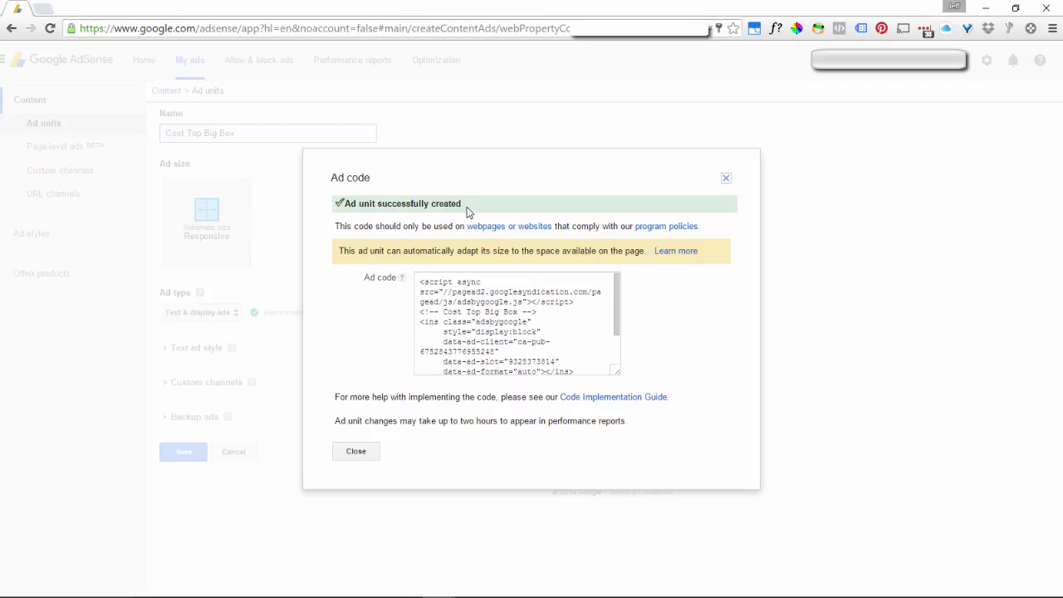
# - Select the entire ad code of the Cost Top Big Box unit and copy it to the clipboard
pyautogui.click(420, 287)
pyautogui.moveTo(420, 283); pyautogui.dragTo(489, 373)
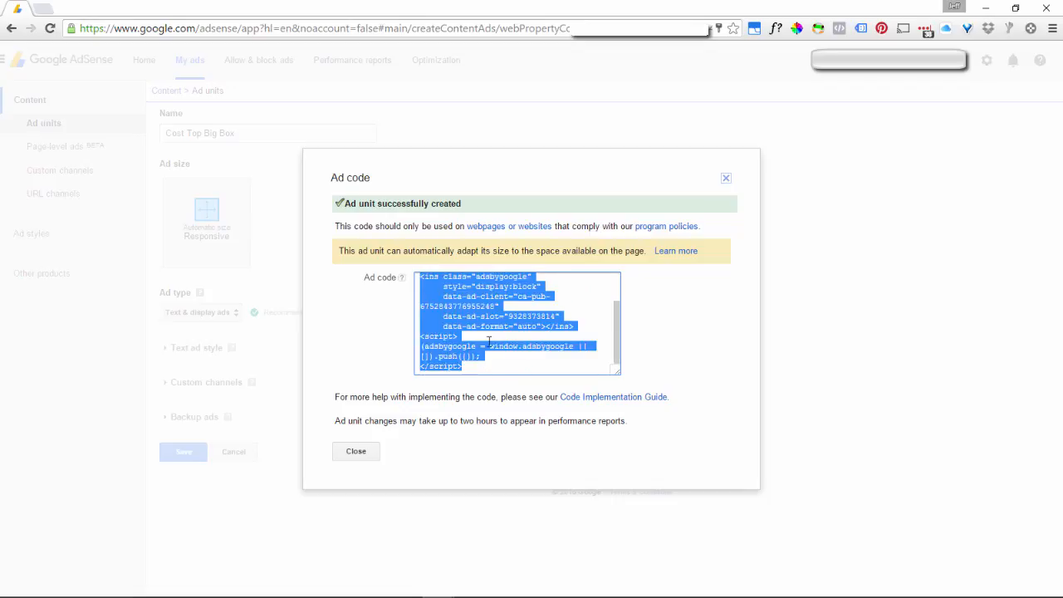
pyautogui.scroll(2, 489, 340)
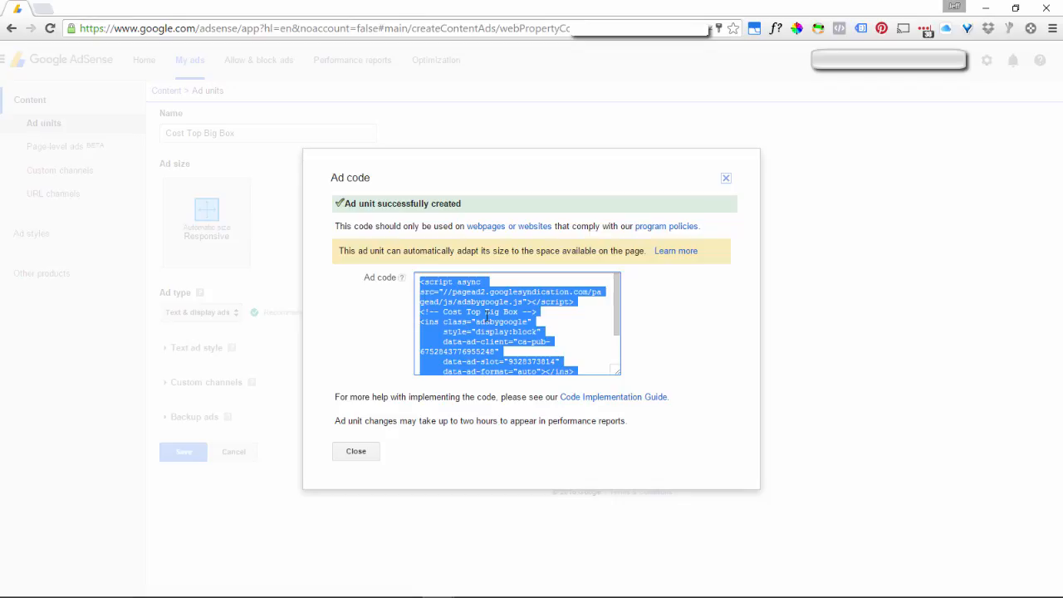
pyautogui.click(487, 316)
pyautogui.hotkey('ctrl', 'a')
pyautogui.scroll(-2, 483, 304)
pyautogui.scroll(3, 482, 304)
pyautogui.rightClick(482, 304)
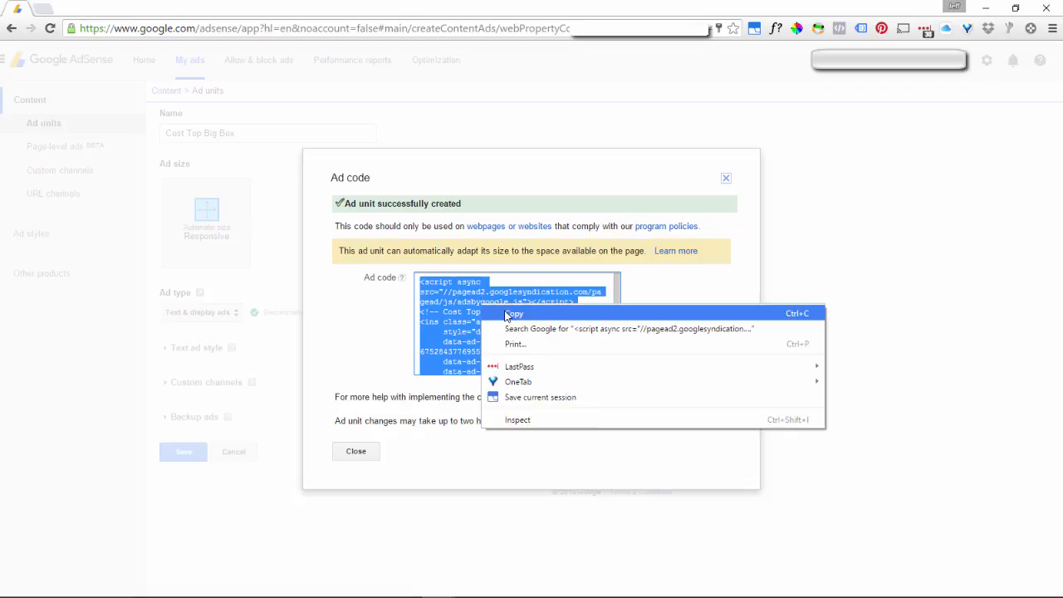
pyautogui.click(510, 314)
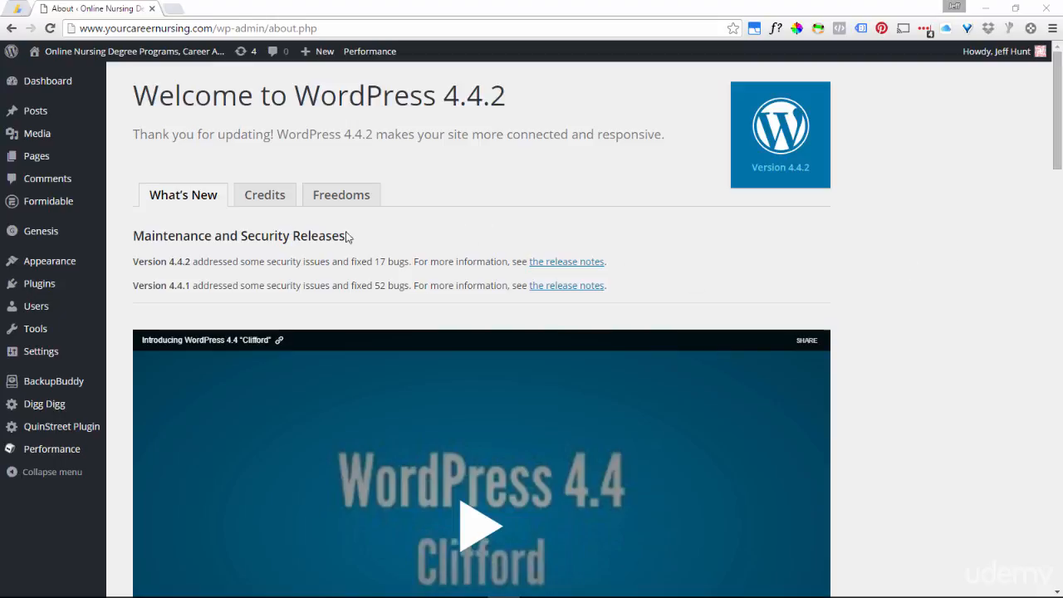
# - Open the settings of the Ad Injection plugin from the WordPress site's installed plugins
pyautogui.moveTo(48, 287)
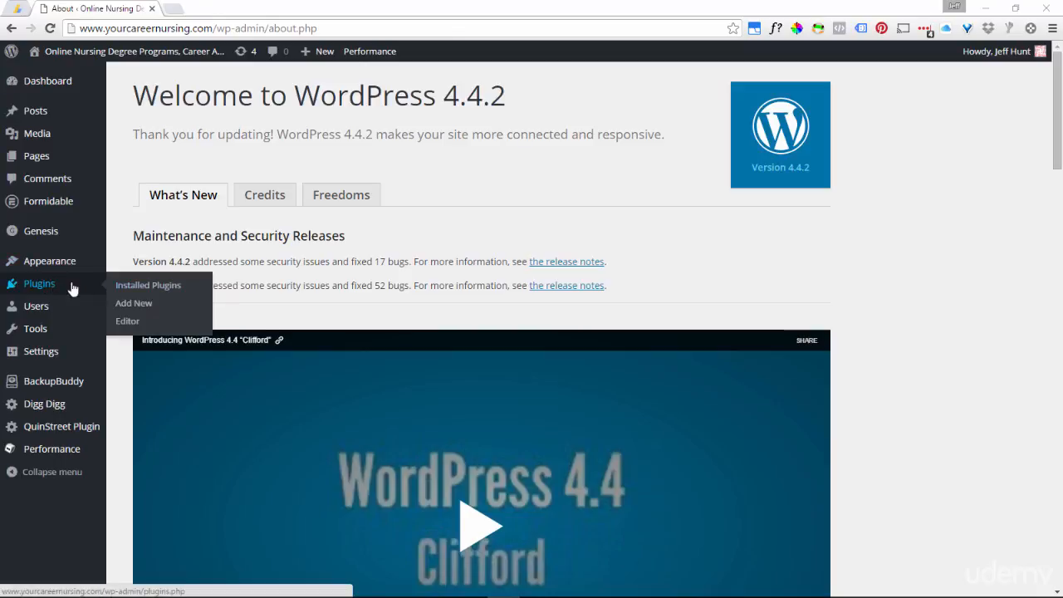
pyautogui.click(151, 285)
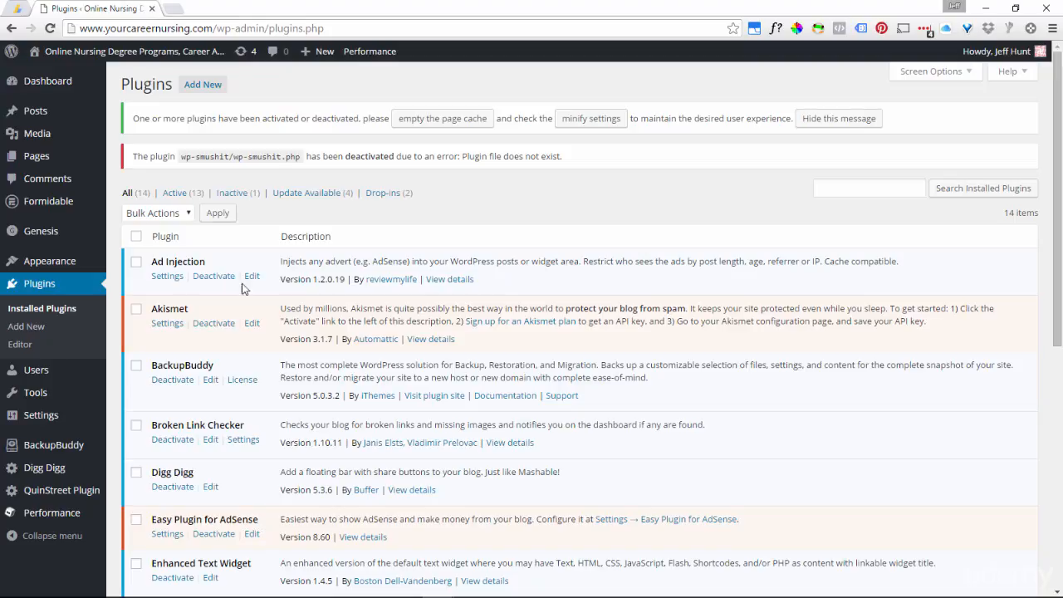
pyautogui.click(167, 279)
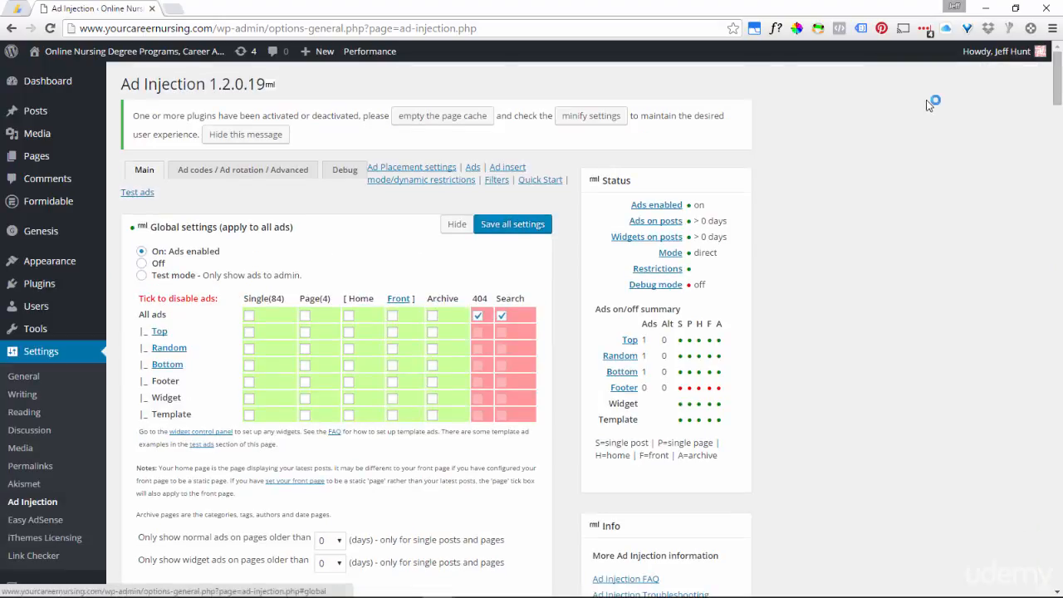
# - Replace the entire Top ad code in Ad Injection's Adverts section with the copied Cost Top Big Box ad code
pyautogui.scroll(-3, 1058, 91)
pyautogui.scroll(-15, 532, 332)
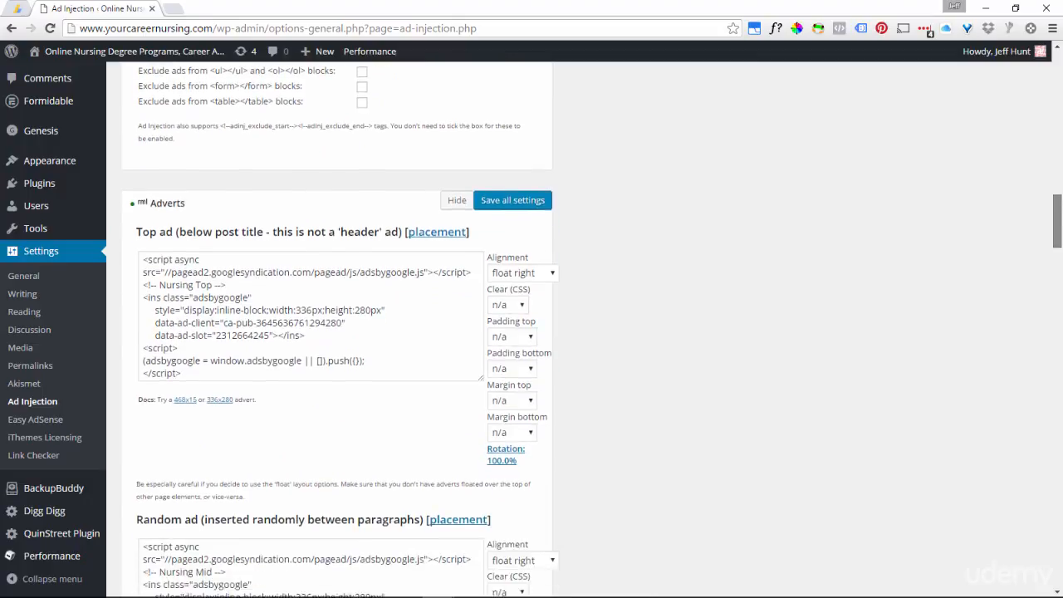
pyautogui.scroll(-1, 168, 175)
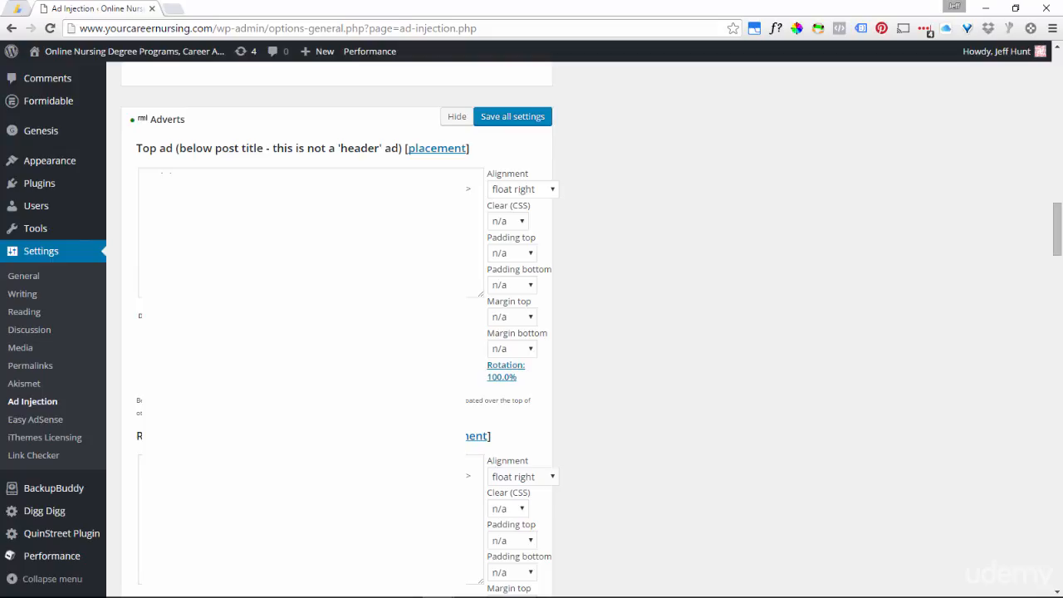
pyautogui.moveTo(224, 270); pyautogui.dragTo(106, 179)
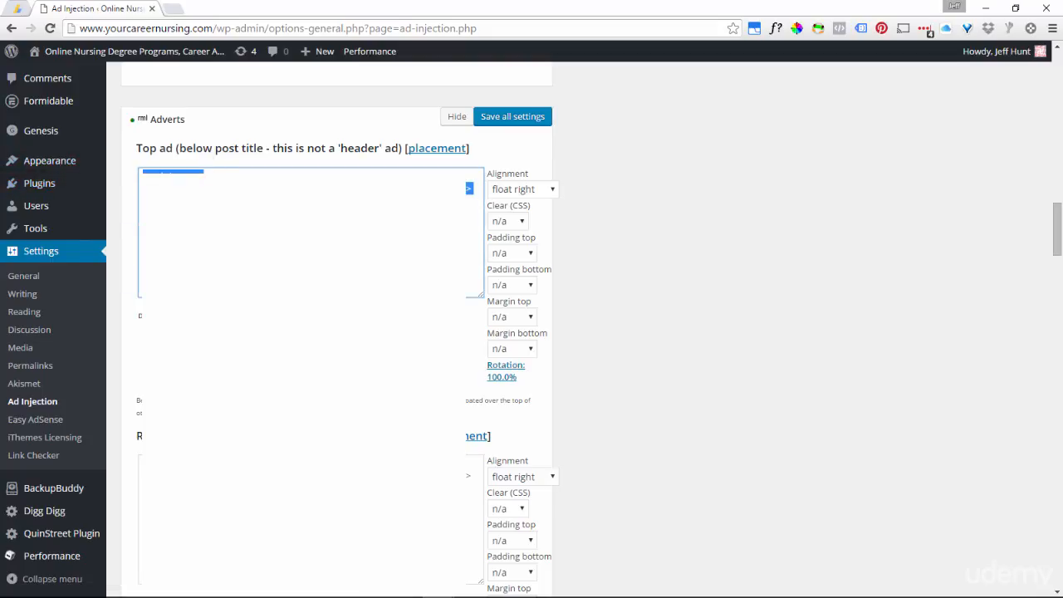
pyautogui.rightClick(249, 192)
pyautogui.click(286, 234)
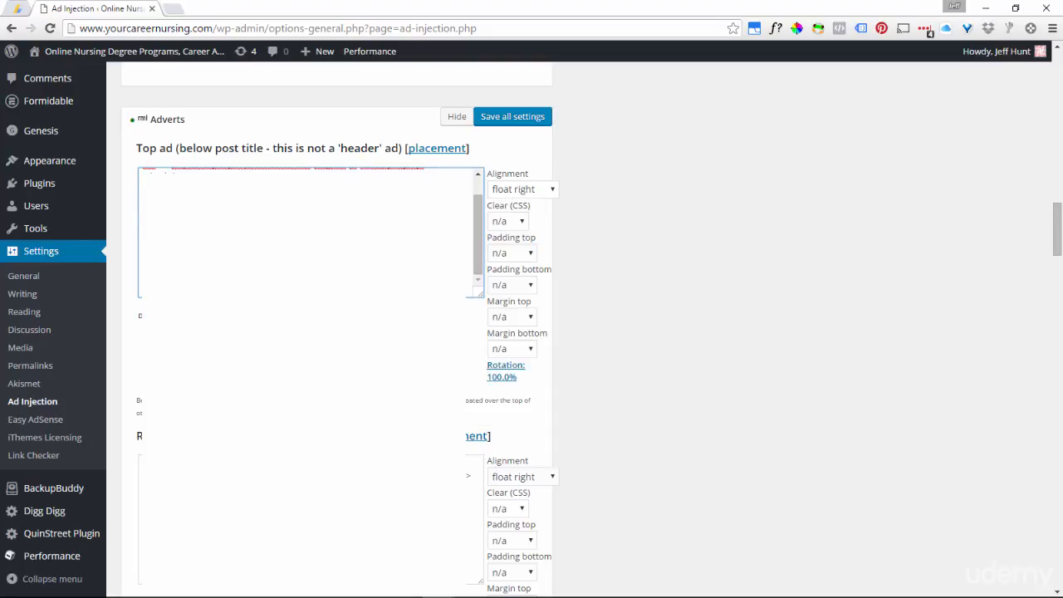
pyautogui.moveTo(477, 250); pyautogui.dragTo(471, 236)
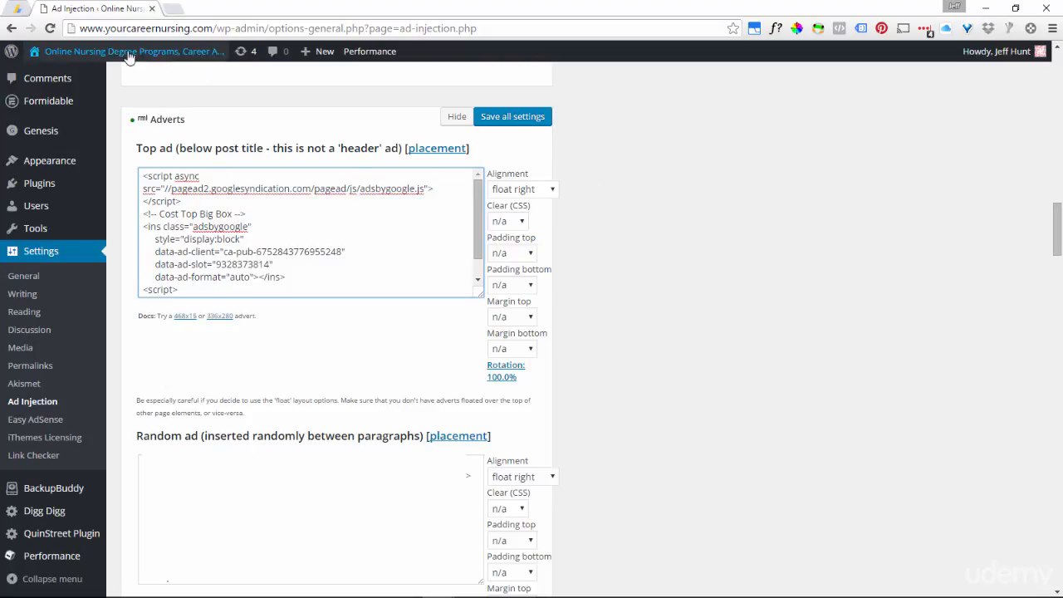
# - Open the live website in a new tab and examine the ads on its home page and the Unique Nursing Jobs page
pyautogui.rightClick(83, 57)
pyautogui.click(86, 60)
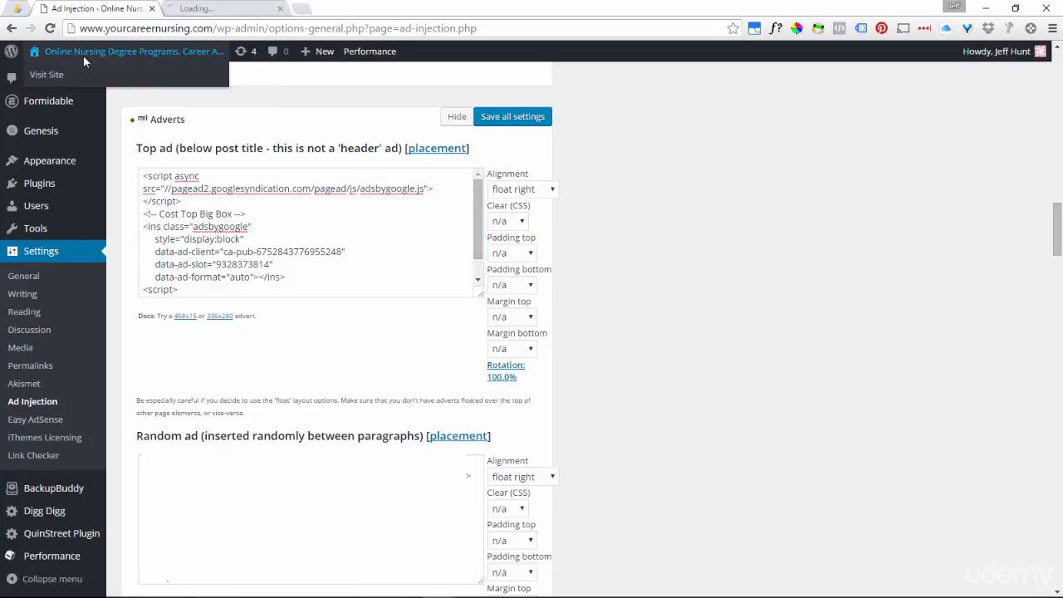
pyautogui.click(197, 12)
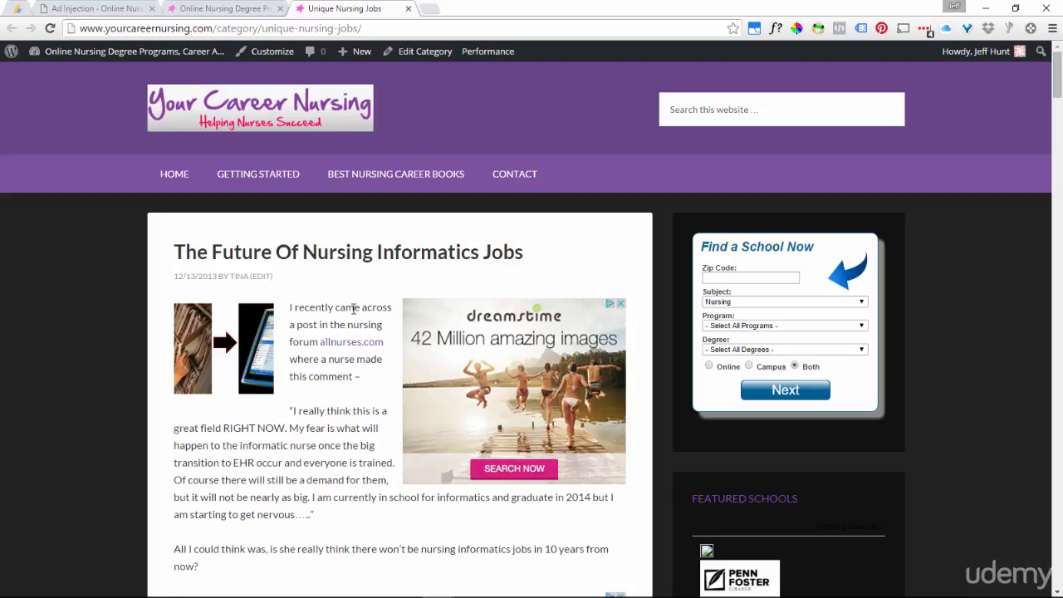
pyautogui.click(202, 7)
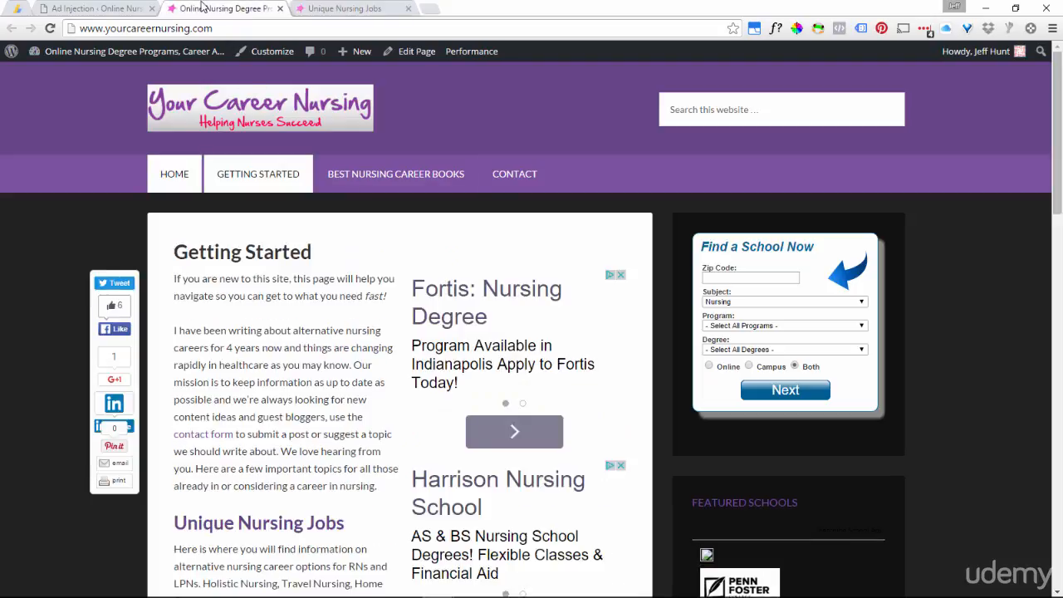
pyautogui.click(124, 10)
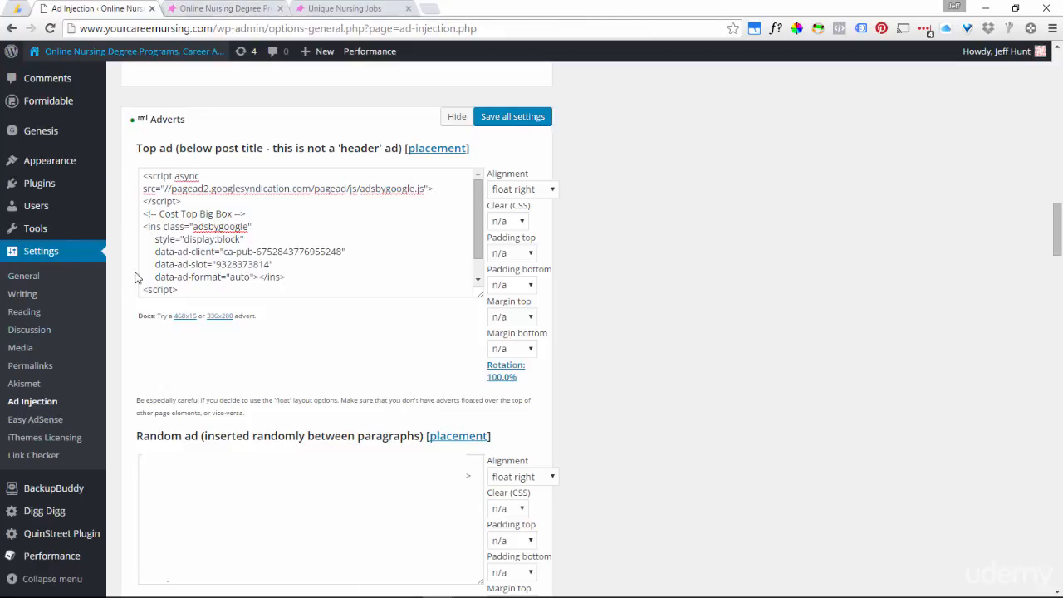
pyautogui.click(235, 10)
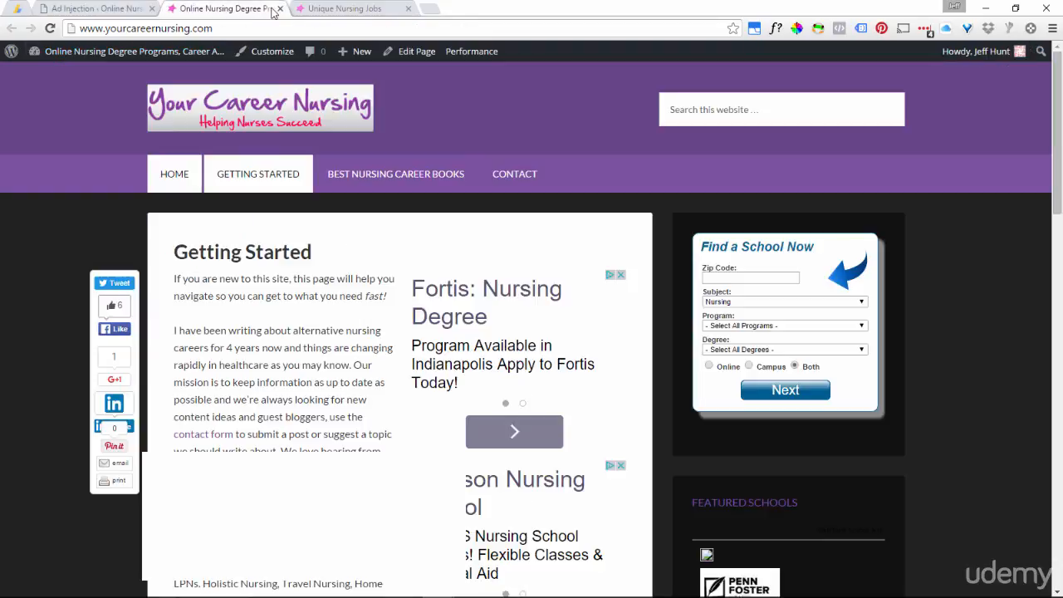
pyautogui.click(313, 16)
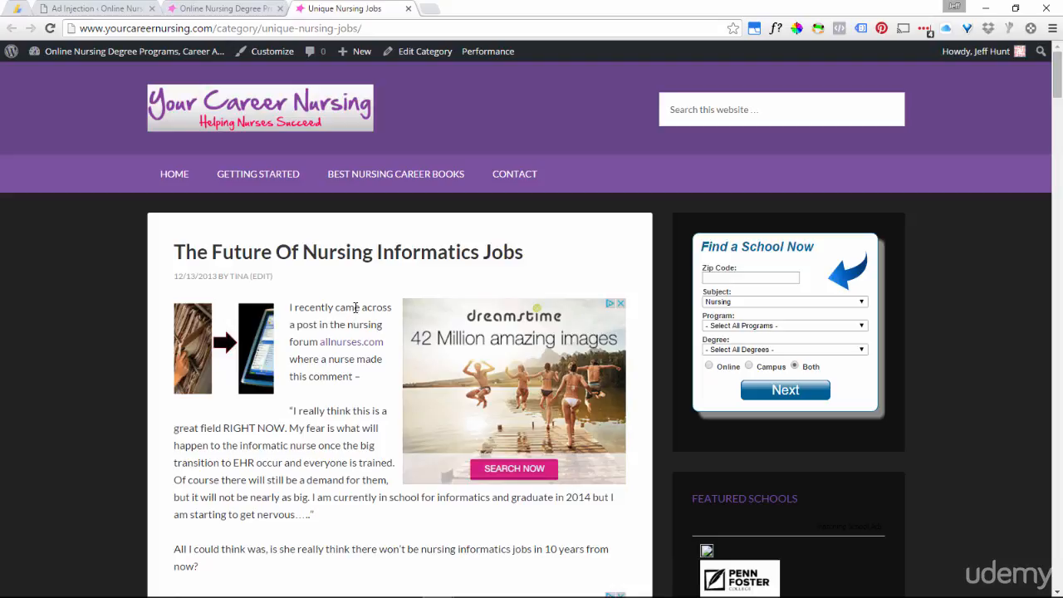
# - View the Unique Nursing Jobs page source, search it for "ca-pub", and return to the AdSense signup window
pyautogui.rightClick(355, 307)
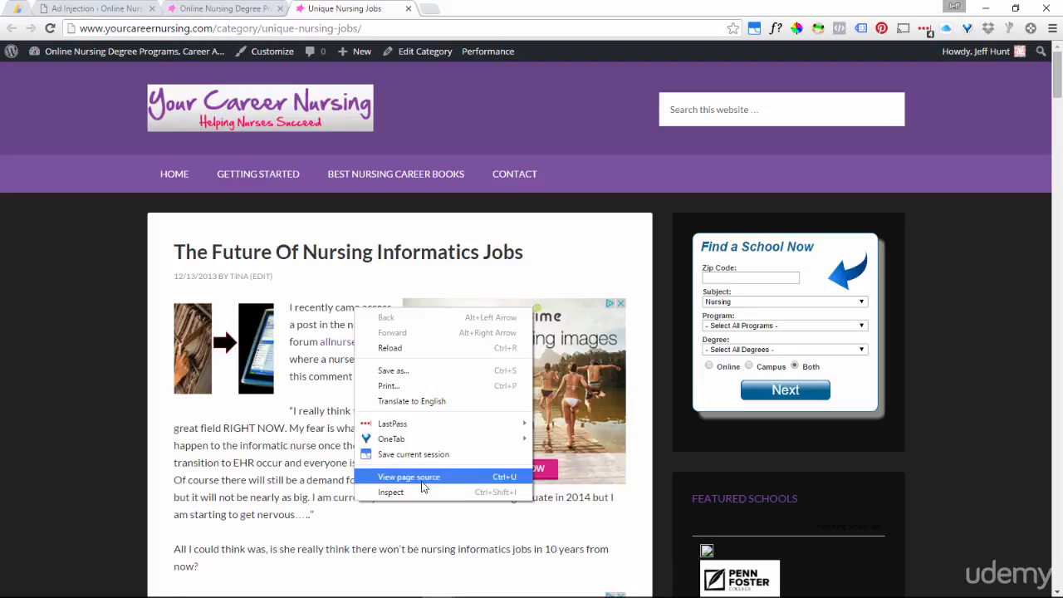
pyautogui.click(422, 481)
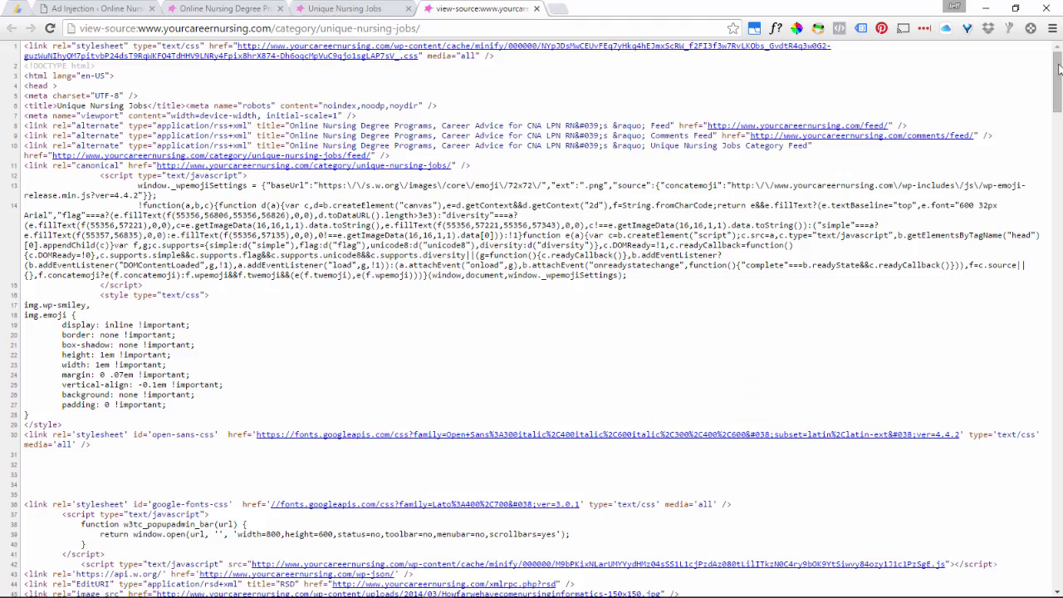
pyautogui.moveTo(1060, 68)
pyautogui.mouseDown()
pyautogui.moveTo(1058, 431)
pyautogui.moveTo(1058, 68)
pyautogui.mouseUp()
pyautogui.click(1050, 29)
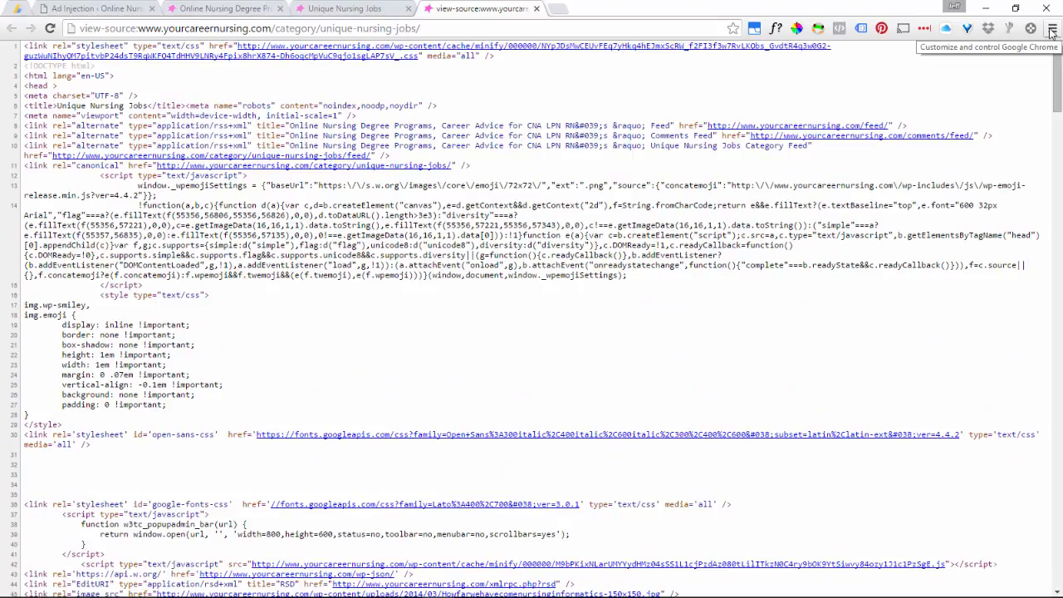
pyautogui.click(1050, 31)
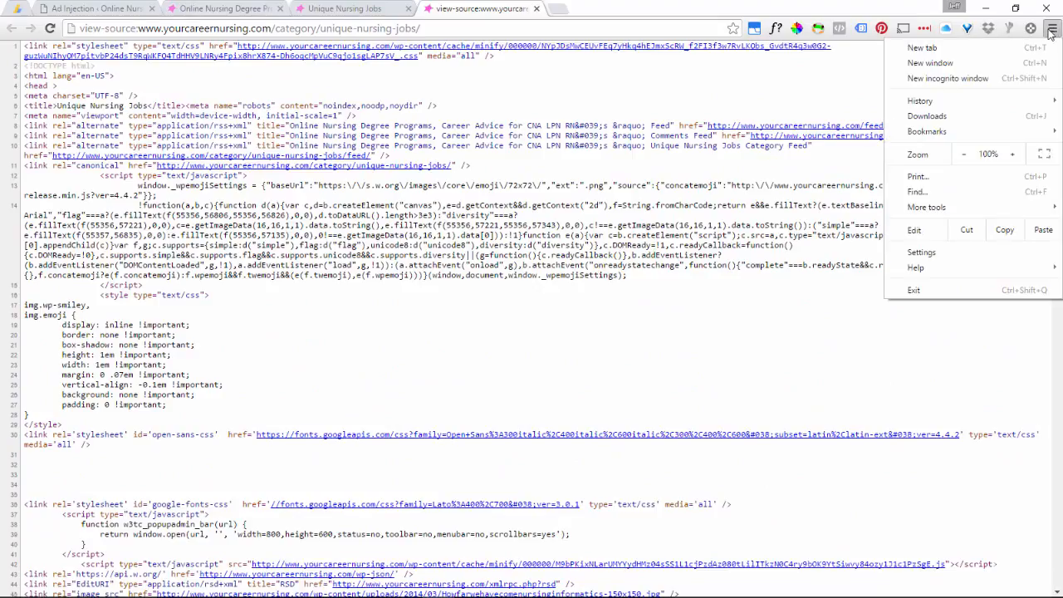
pyautogui.click(922, 193)
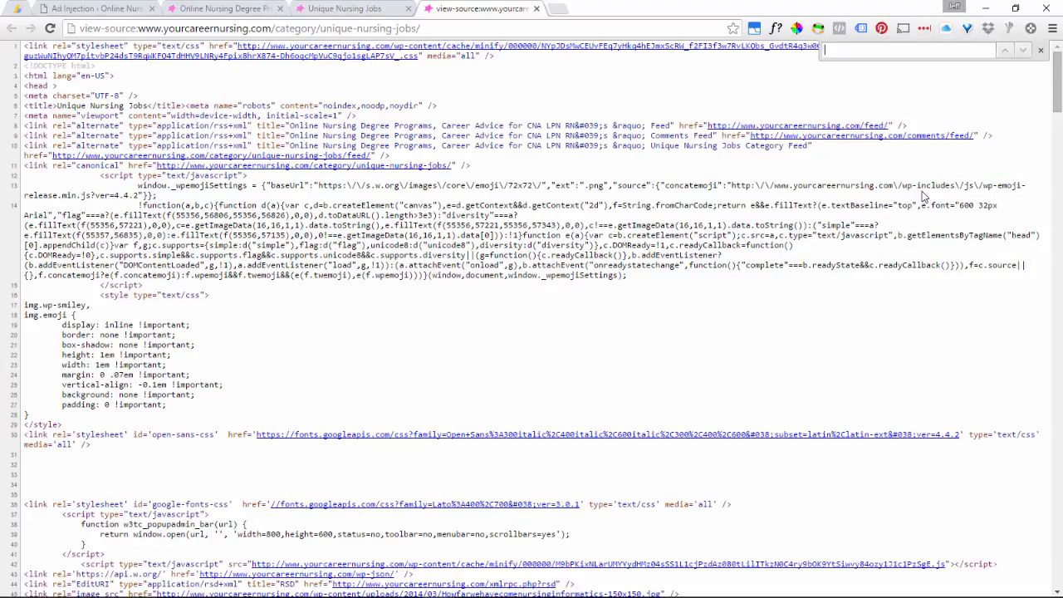
pyautogui.write('ca-p')
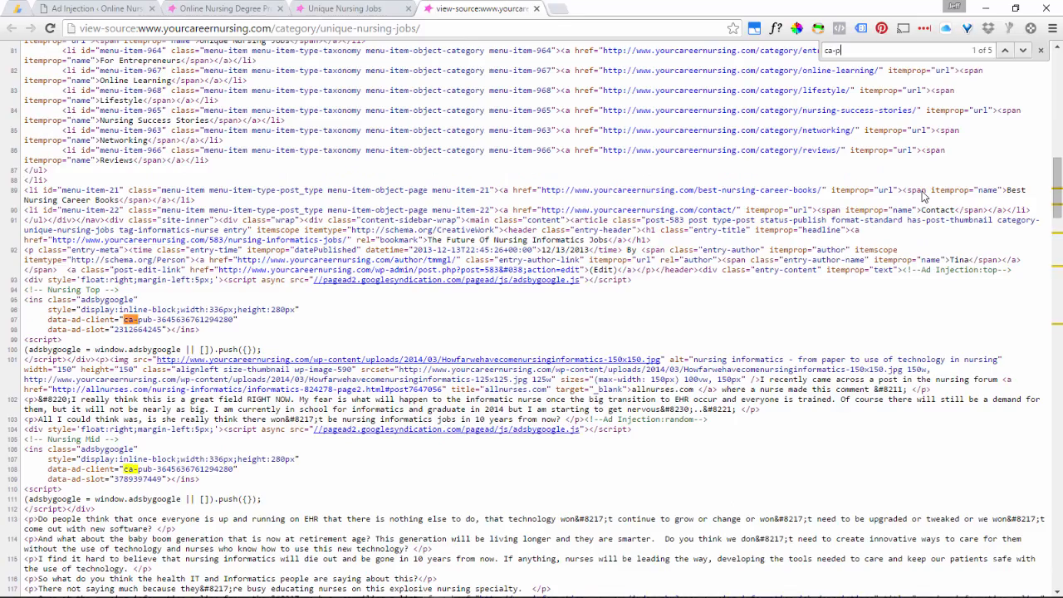
pyautogui.write('ub')
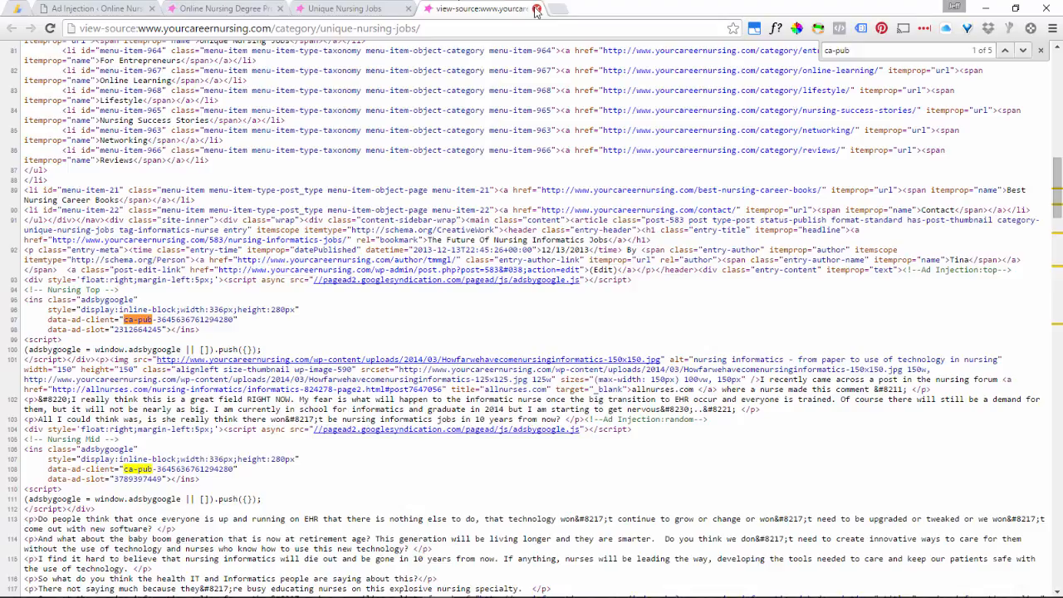
pyautogui.click(982, 10)
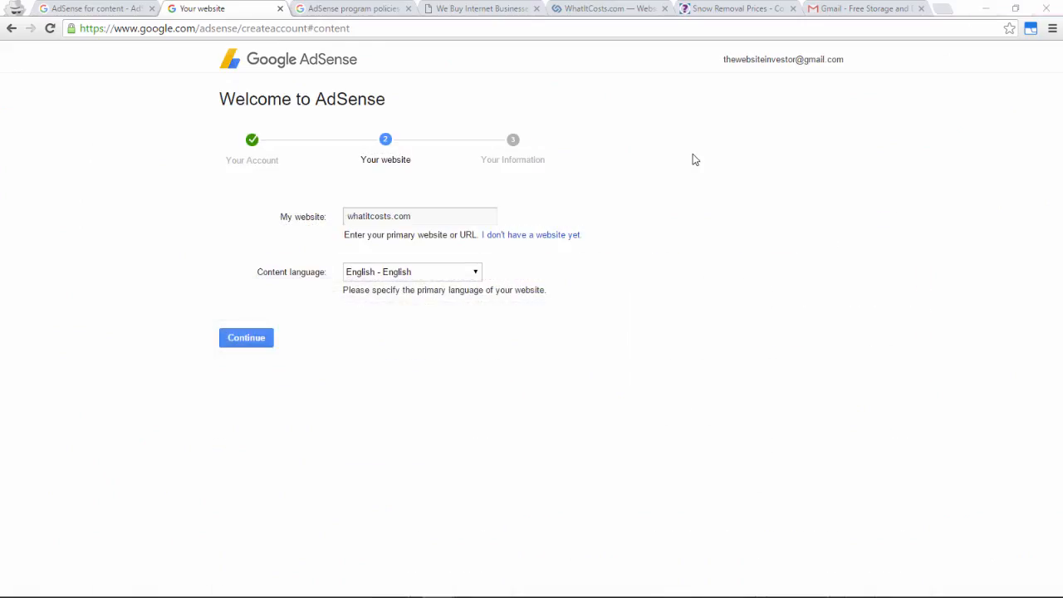